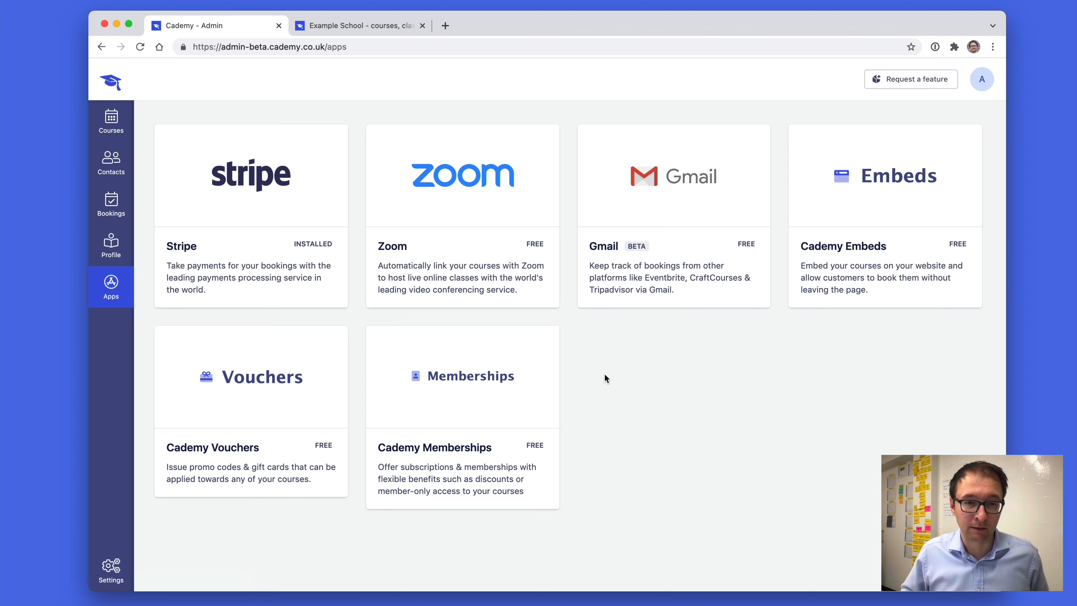
Open the Cademy Memberships app's help docs in a separate browser tab and install the app
{"action": "left_click", "coordinate": [524, 404]}
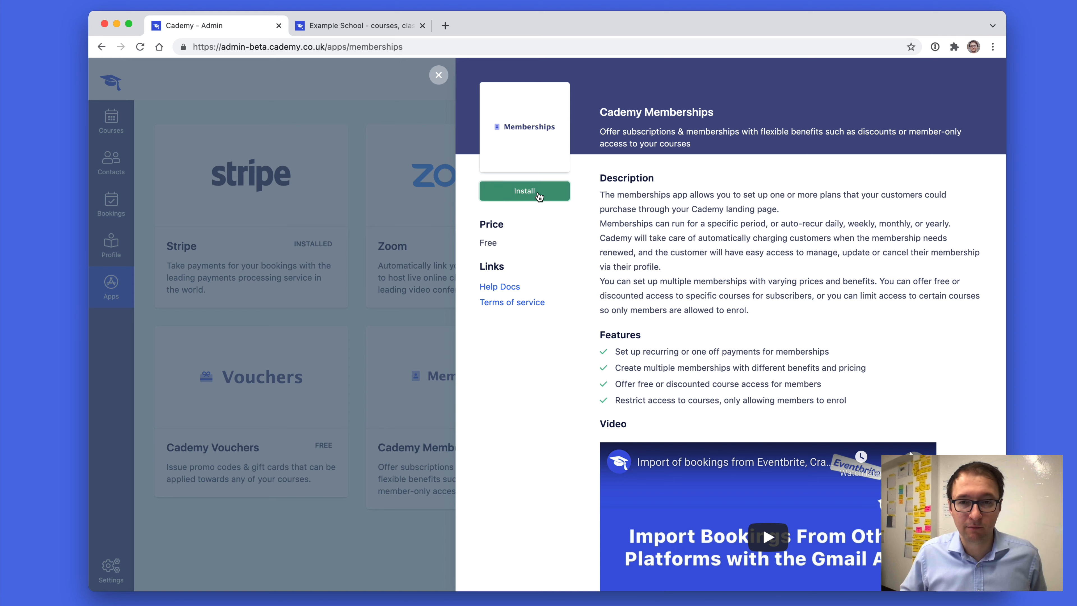
{"action": "right_click", "coordinate": [511, 288]}
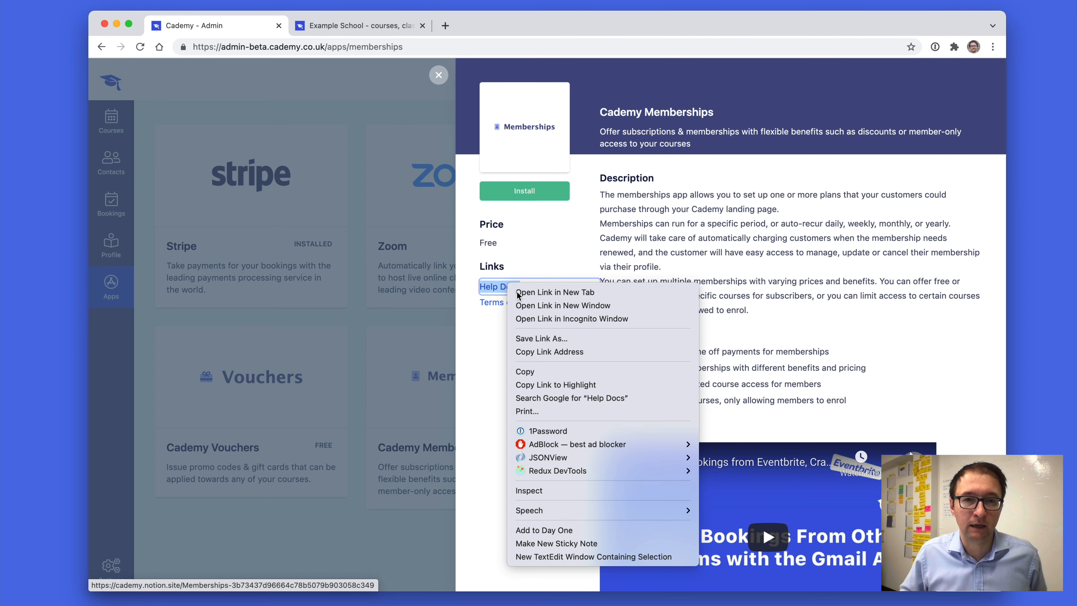
{"action": "left_click", "coordinate": [552, 292]}
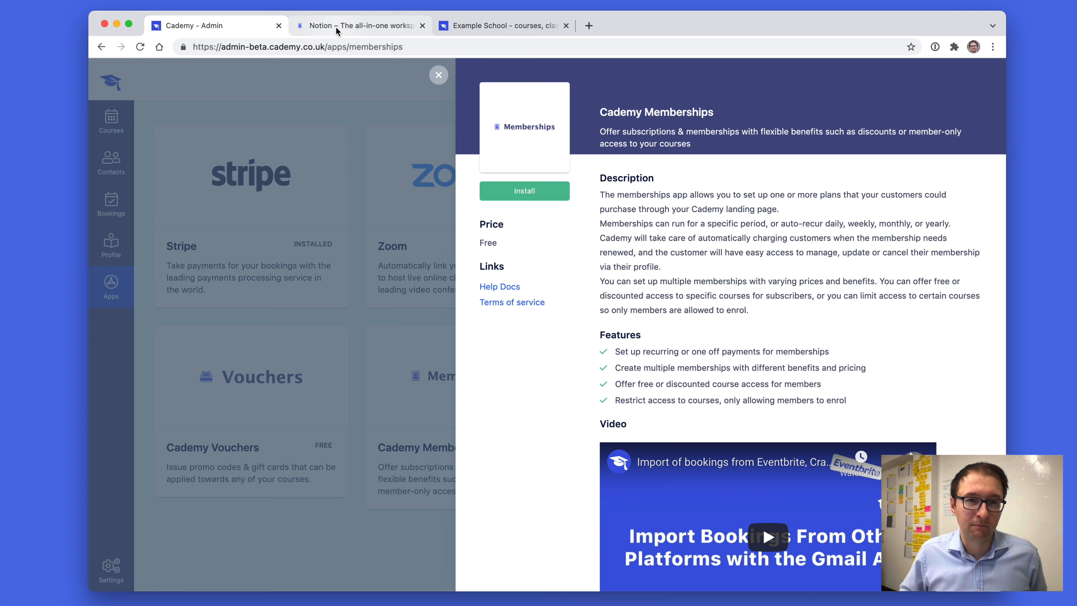
{"action": "left_click", "coordinate": [370, 33]}
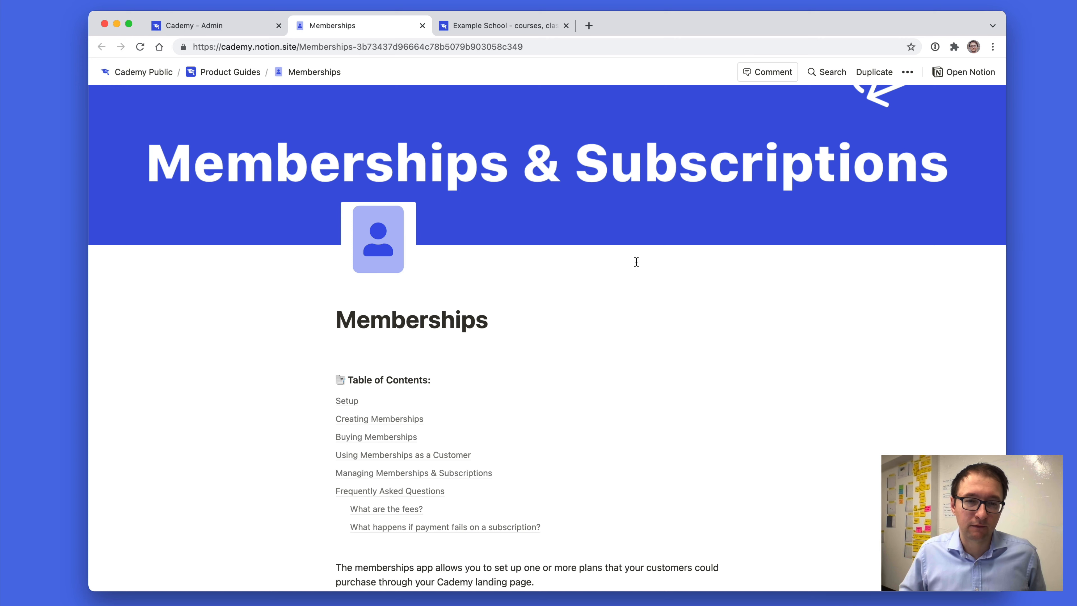
{"action": "left_click", "coordinate": [186, 26]}
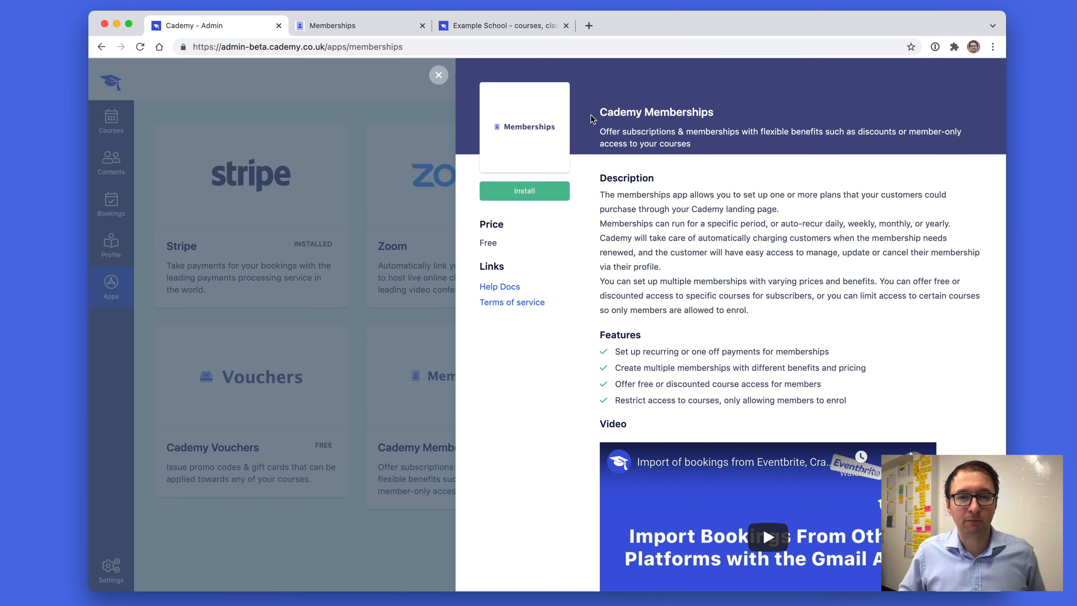
{"action": "left_click", "coordinate": [519, 193]}
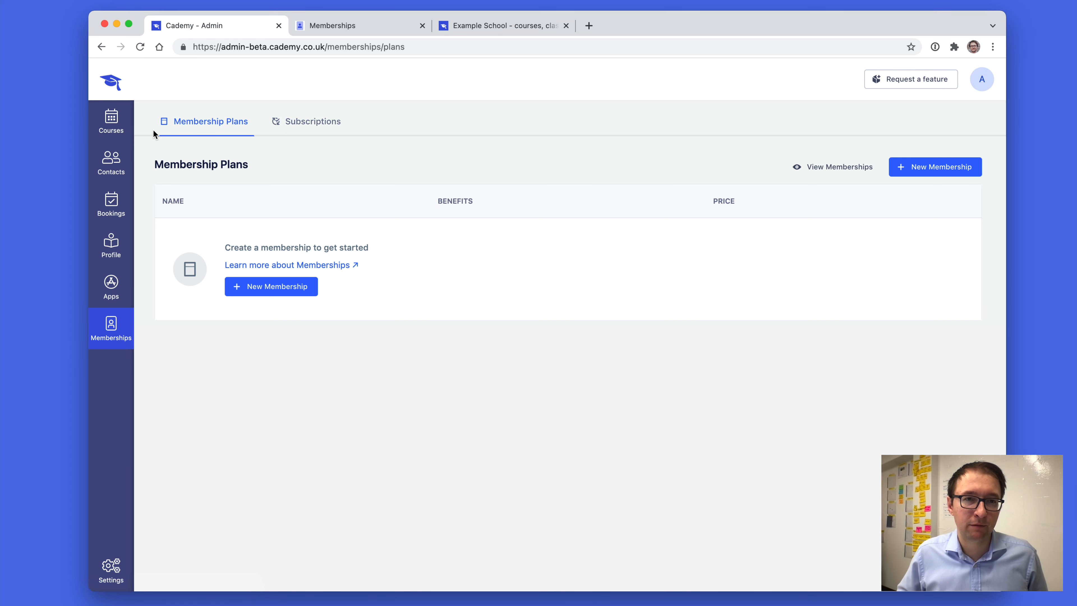
Look through the Subscriptions and Membership Plans pages of the memberships area
{"action": "left_click", "coordinate": [303, 123]}
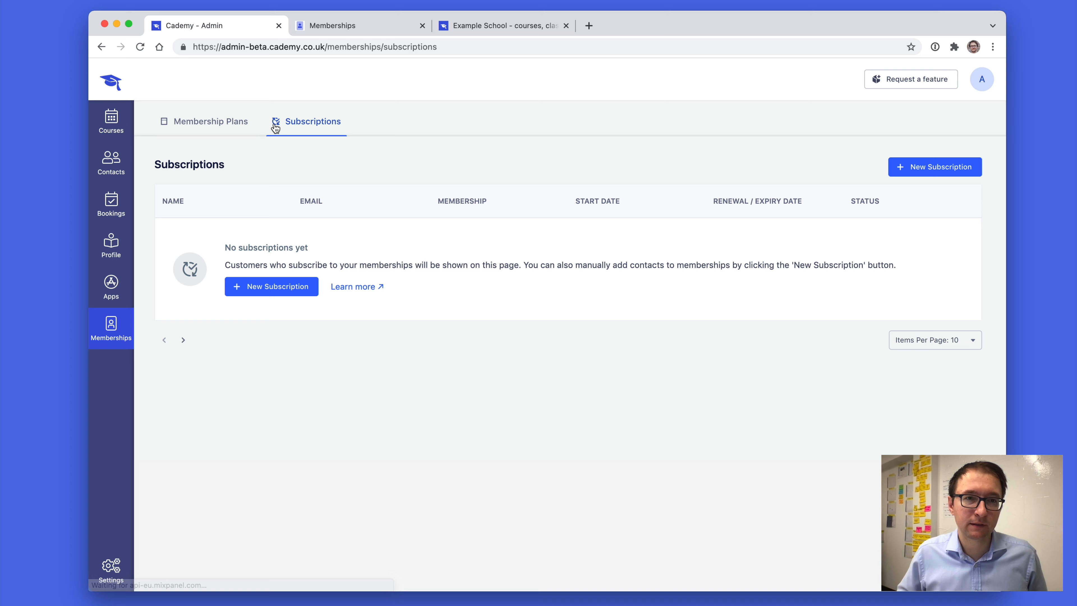
{"action": "left_click", "coordinate": [242, 125]}
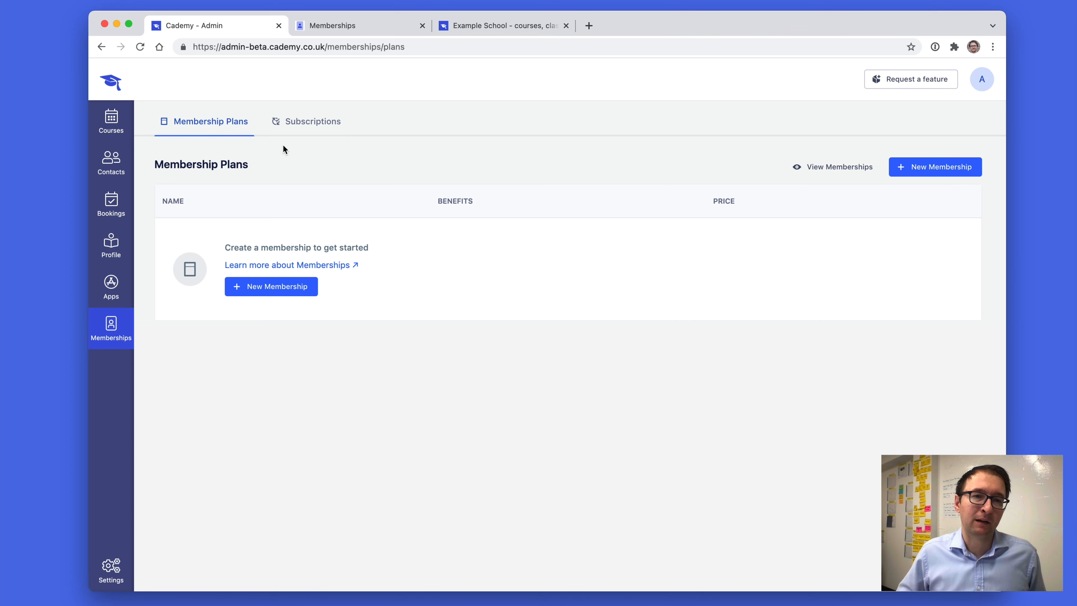
{"action": "left_click", "coordinate": [296, 127]}
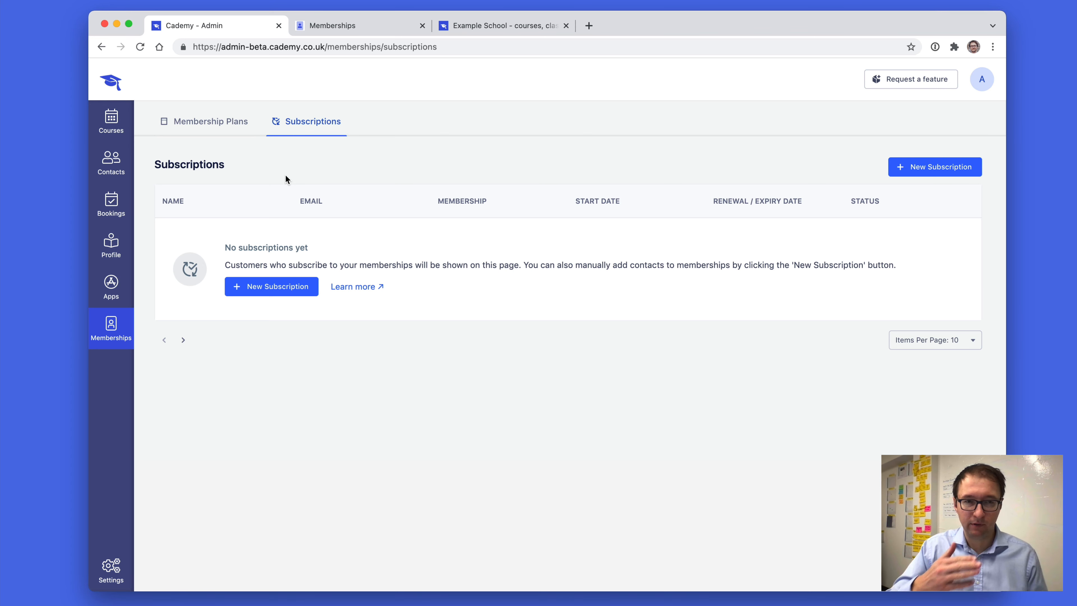
{"action": "left_click", "coordinate": [225, 131]}
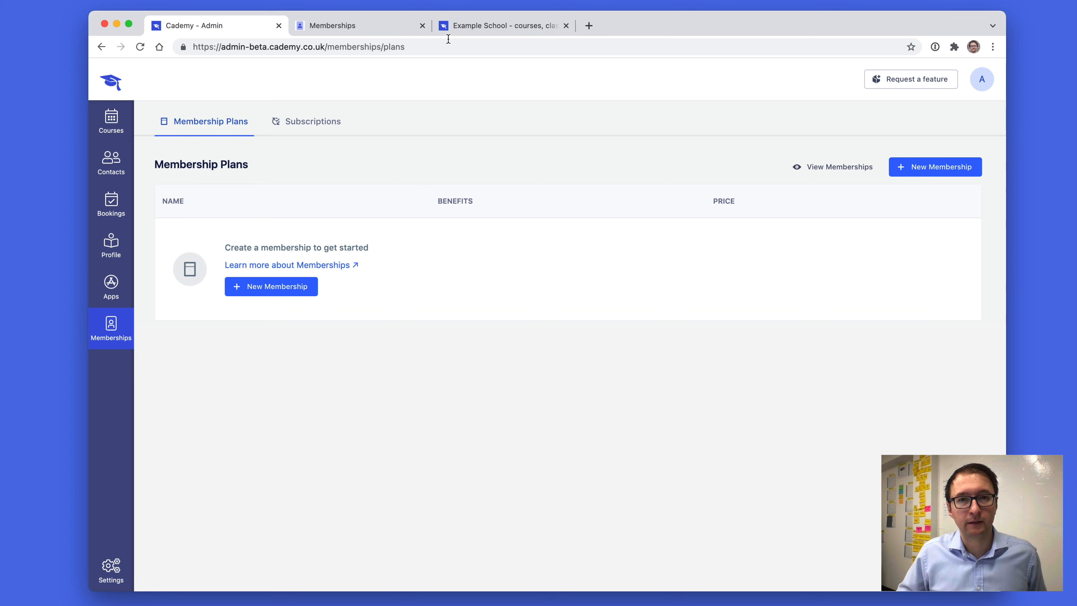
Reload the Example School landing page and check its sections and course listings from the customer's side
{"action": "left_click", "coordinate": [453, 26]}
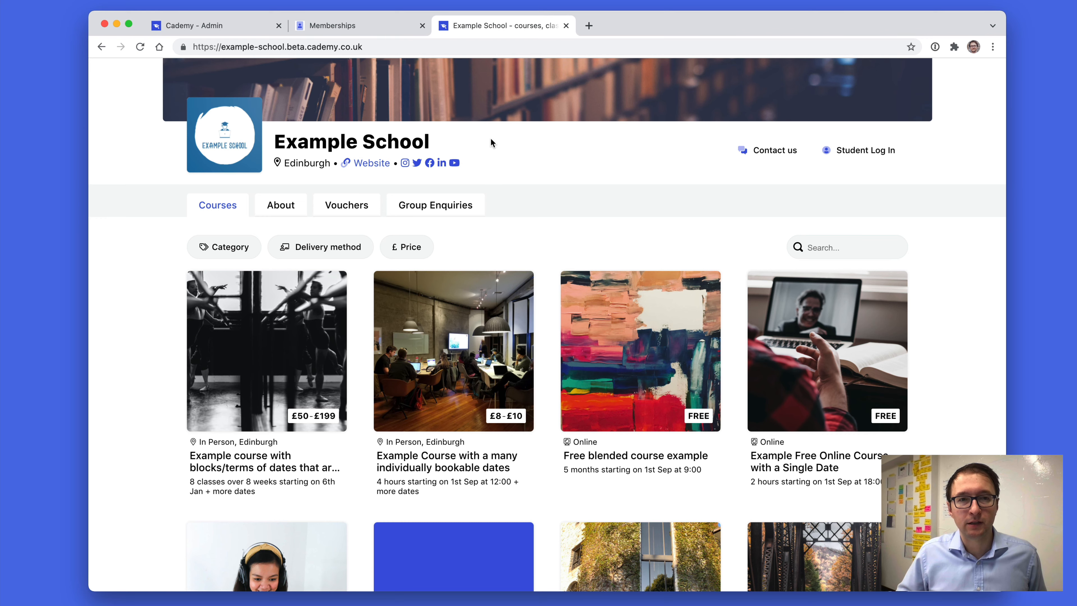
{"action": "left_click", "coordinate": [140, 47]}
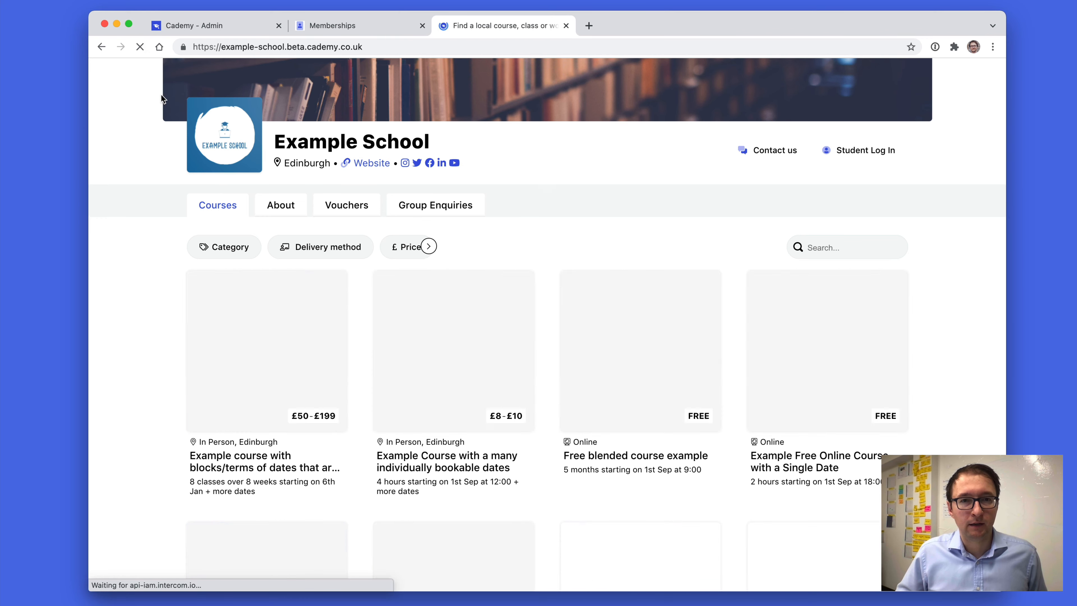
{"action": "scroll", "coordinate": [193, 123], "scroll_direction": "up", "scroll_amount": 3}
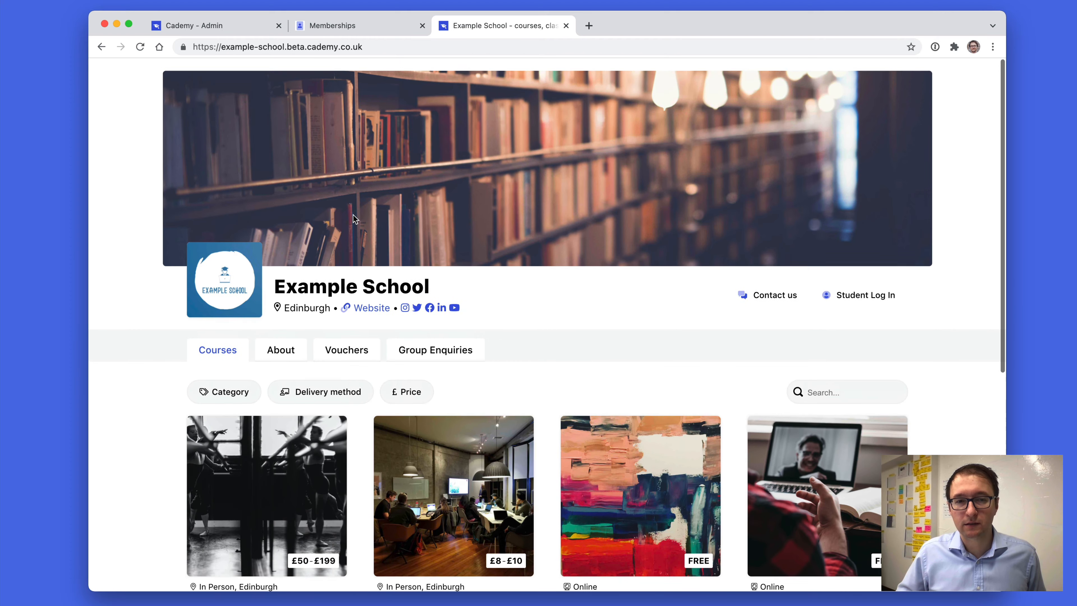
{"action": "scroll", "coordinate": [255, 162], "scroll_direction": "down", "scroll_amount": 4}
{"action": "scroll", "coordinate": [291, 179], "scroll_direction": "up", "scroll_amount": 2}
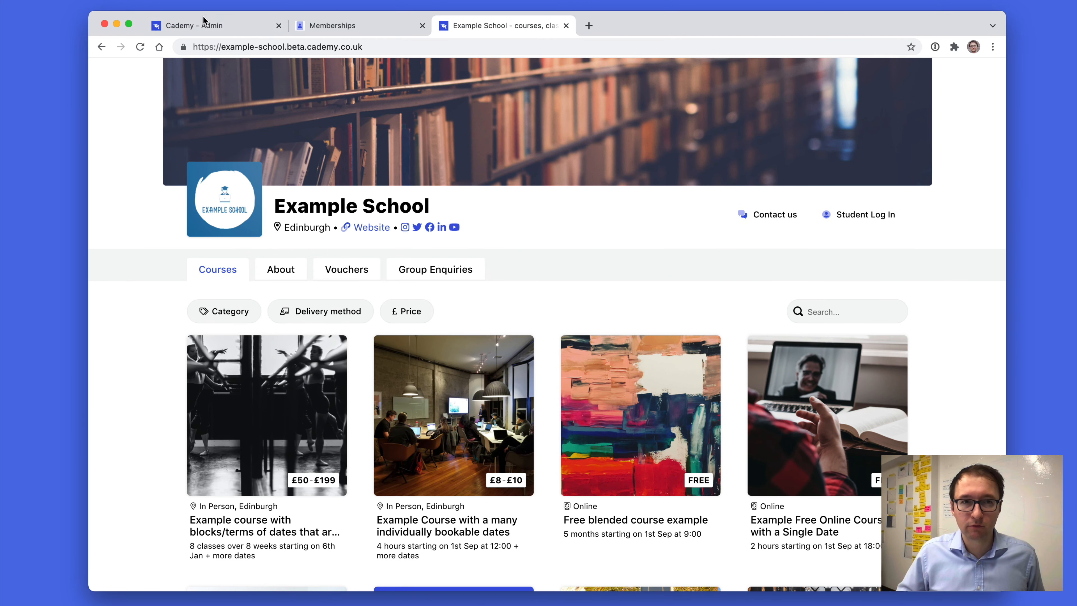
{"action": "left_click", "coordinate": [204, 27]}
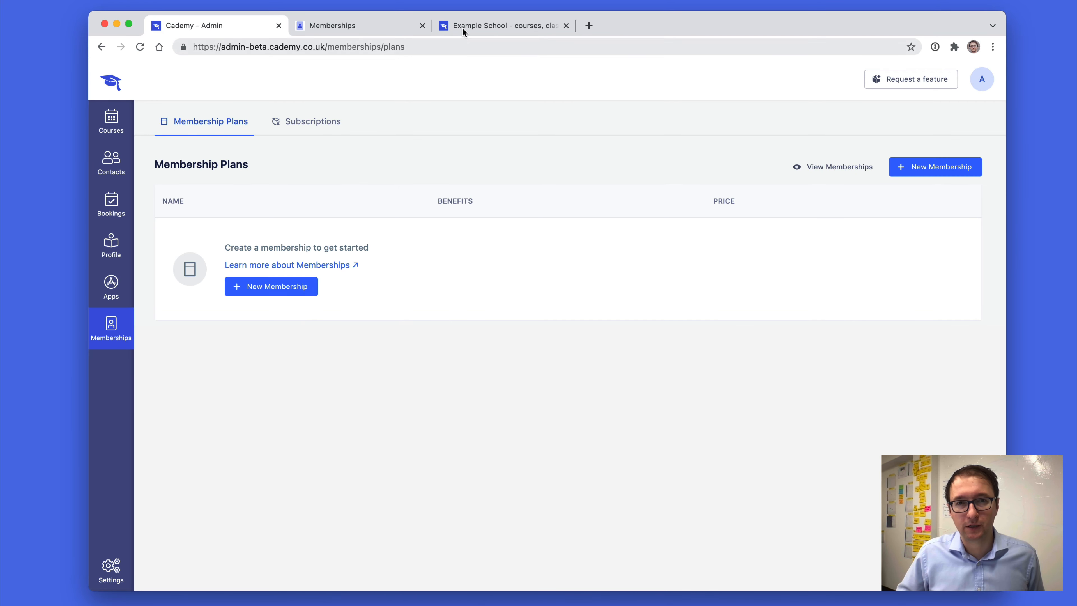
Open the free blended course, the many individually bookable dates course and the blocks/terms course from Example School in separate browser tabs
{"action": "left_click", "coordinate": [451, 26]}
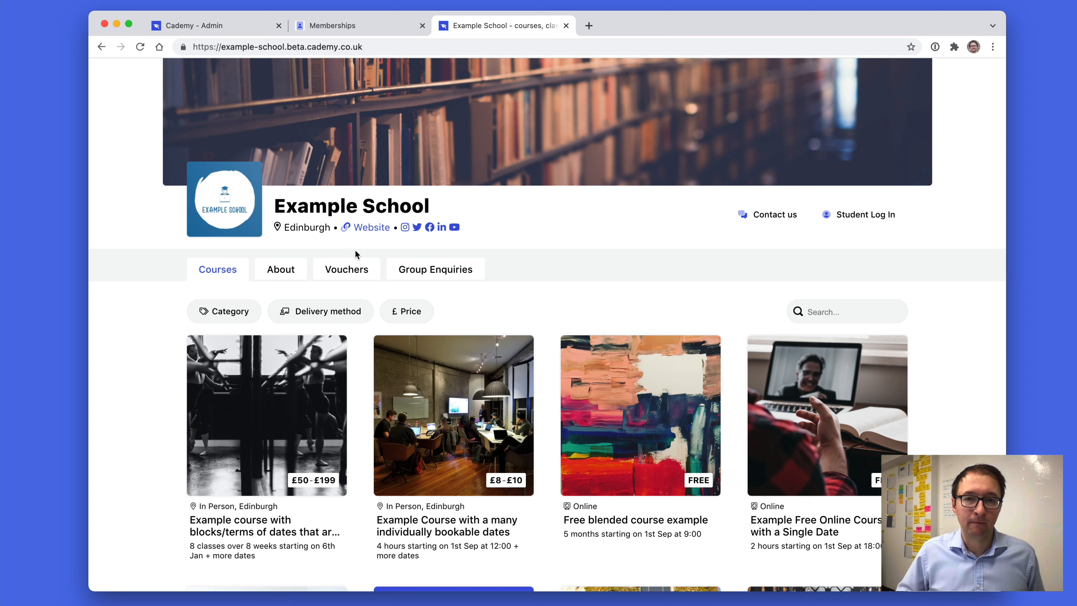
{"action": "right_click", "coordinate": [619, 359]}
{"action": "left_click", "coordinate": [651, 366]}
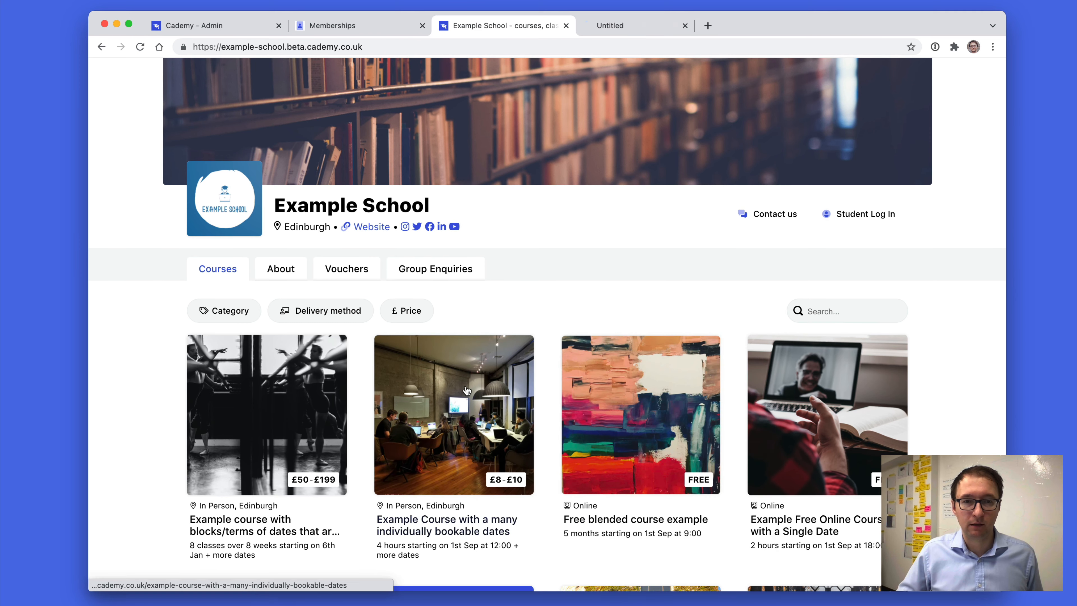
{"action": "right_click", "coordinate": [469, 382]}
{"action": "left_click", "coordinate": [488, 390]}
{"action": "right_click", "coordinate": [293, 374]}
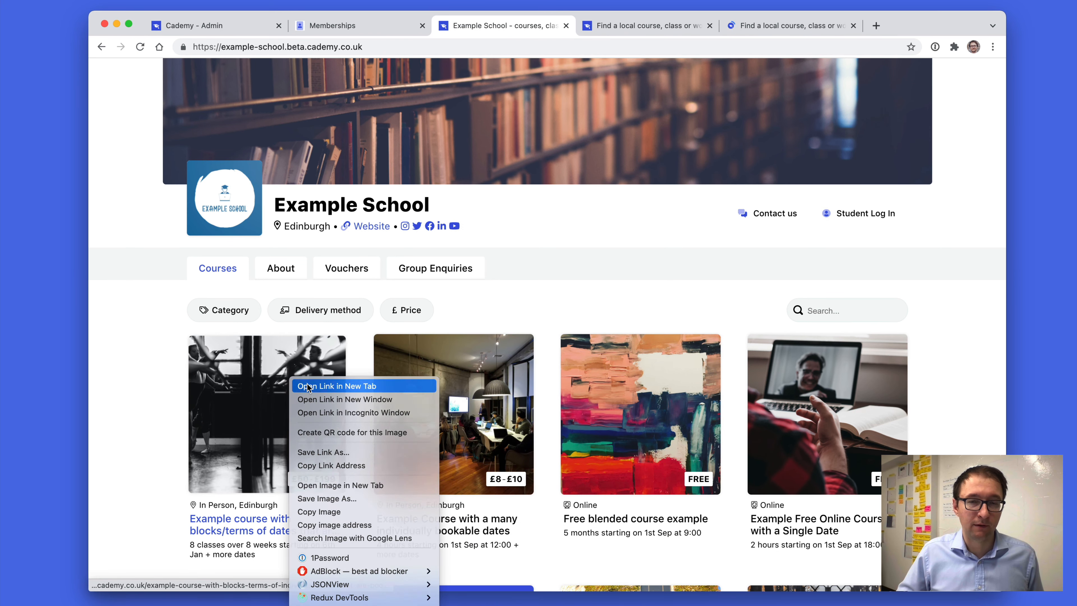
{"action": "left_click", "coordinate": [319, 381]}
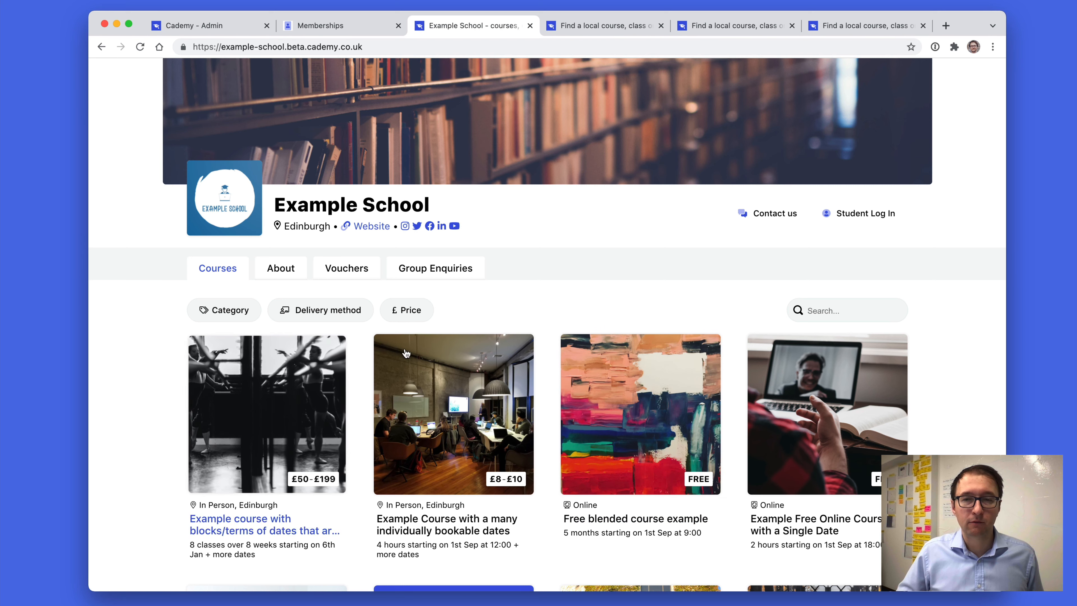
Review the prices and bookable dates on the three opened example course pages
{"action": "left_click", "coordinate": [818, 27]}
{"action": "left_click", "coordinate": [742, 28]}
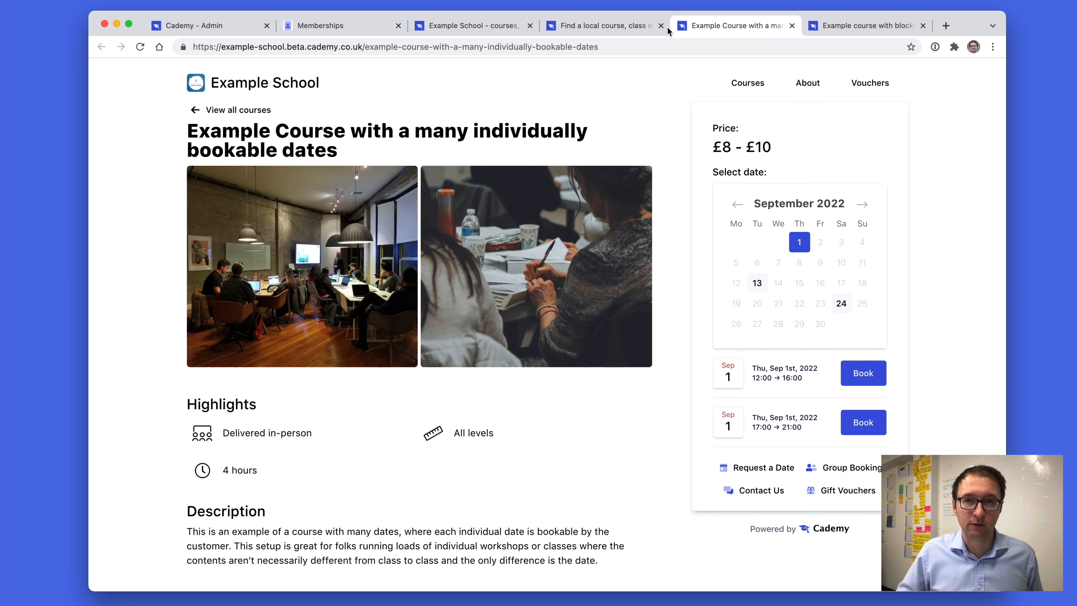
{"action": "left_click", "coordinate": [631, 27]}
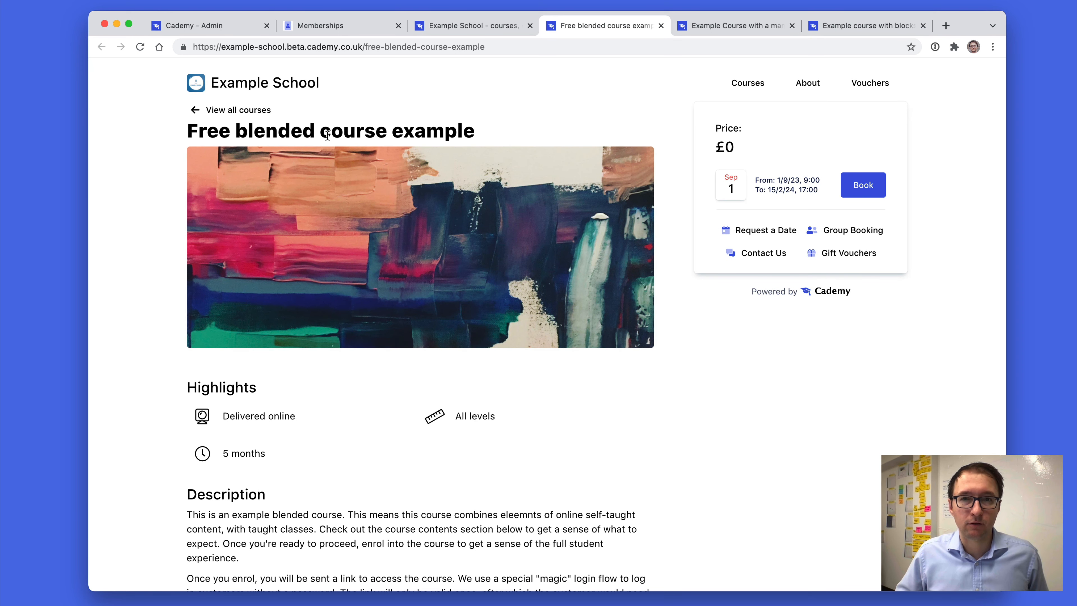
{"action": "left_click", "coordinate": [721, 26]}
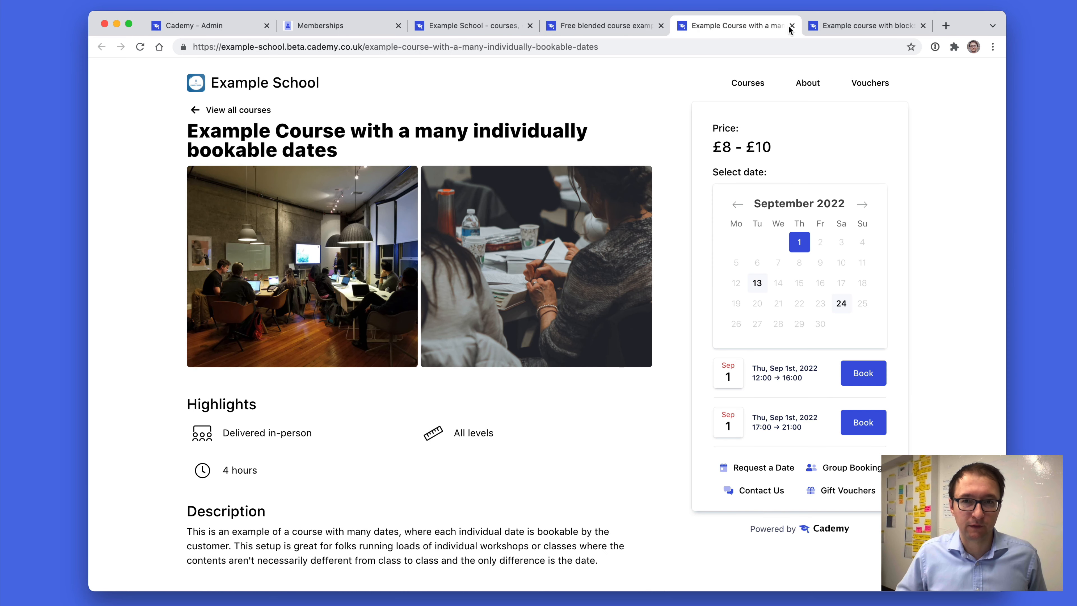
{"action": "left_click", "coordinate": [834, 27]}
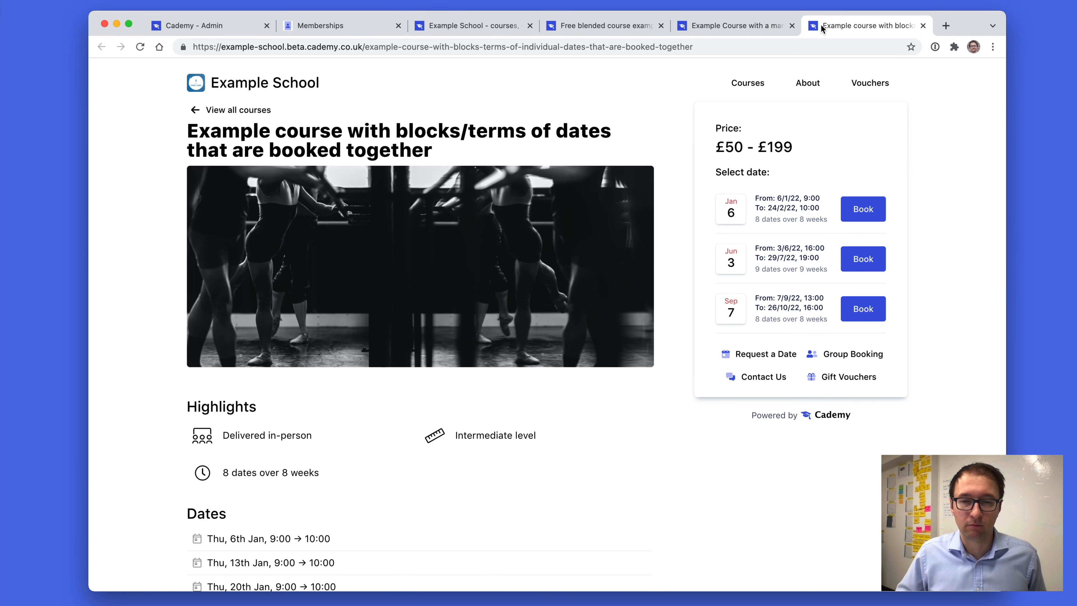
Return to the Cademy admin and start a new membership plan named Example Membership
{"action": "left_click", "coordinate": [189, 28]}
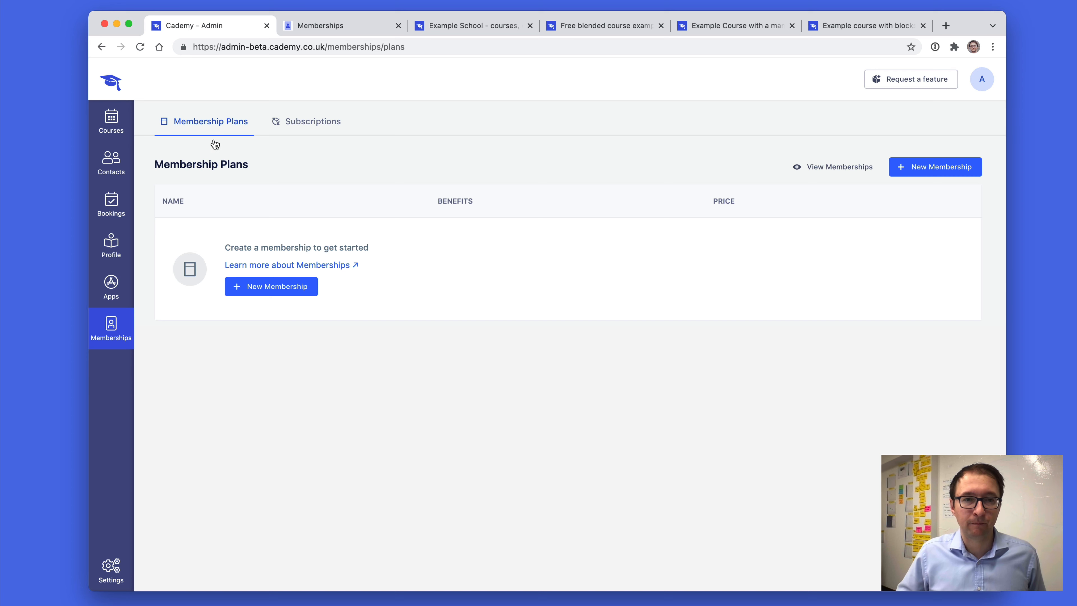
{"action": "left_click", "coordinate": [273, 293]}
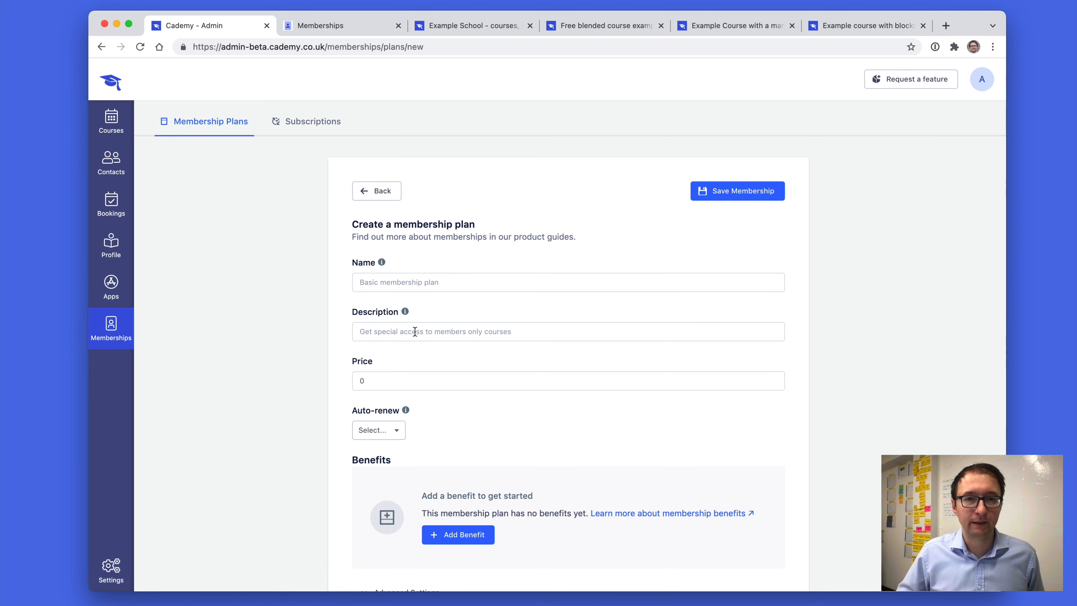
{"action": "left_click", "coordinate": [396, 281]}
{"action": "type", "text": "Ex"}
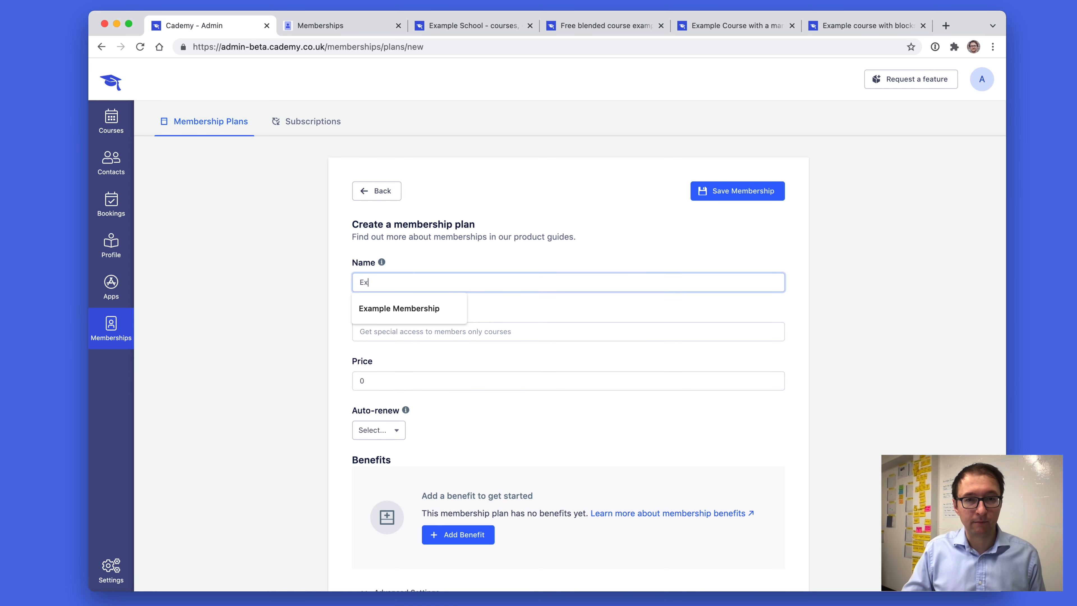
{"action": "key", "text": "Down"}
{"action": "key", "text": "Tab"}
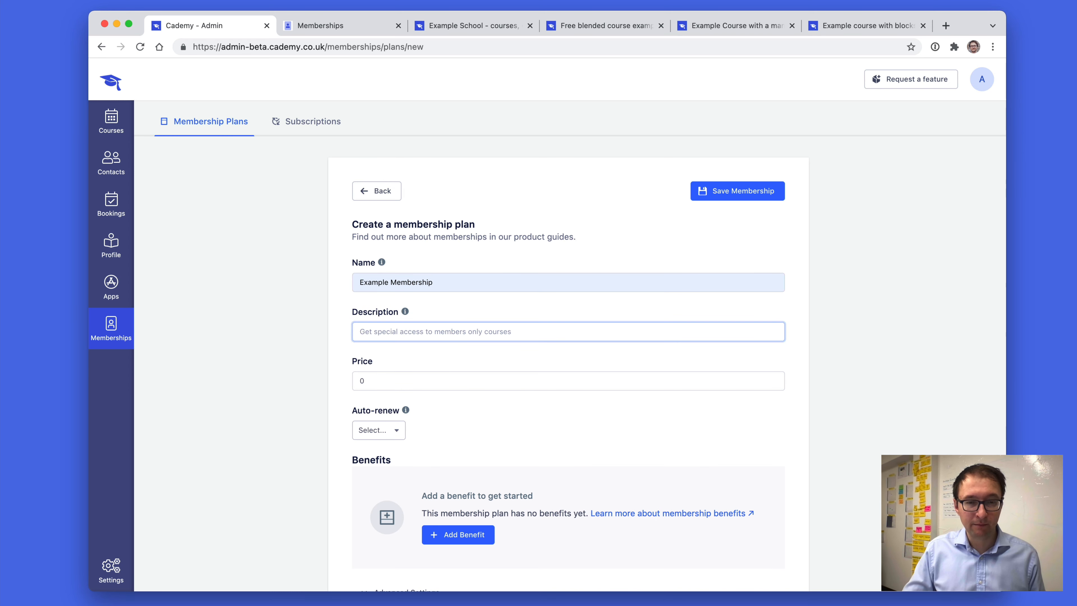
Fill in the plan's description with the prepared text beginning "At Cademy, we're building the world's best course booking experience"
{"action": "type", "text": ".c"}
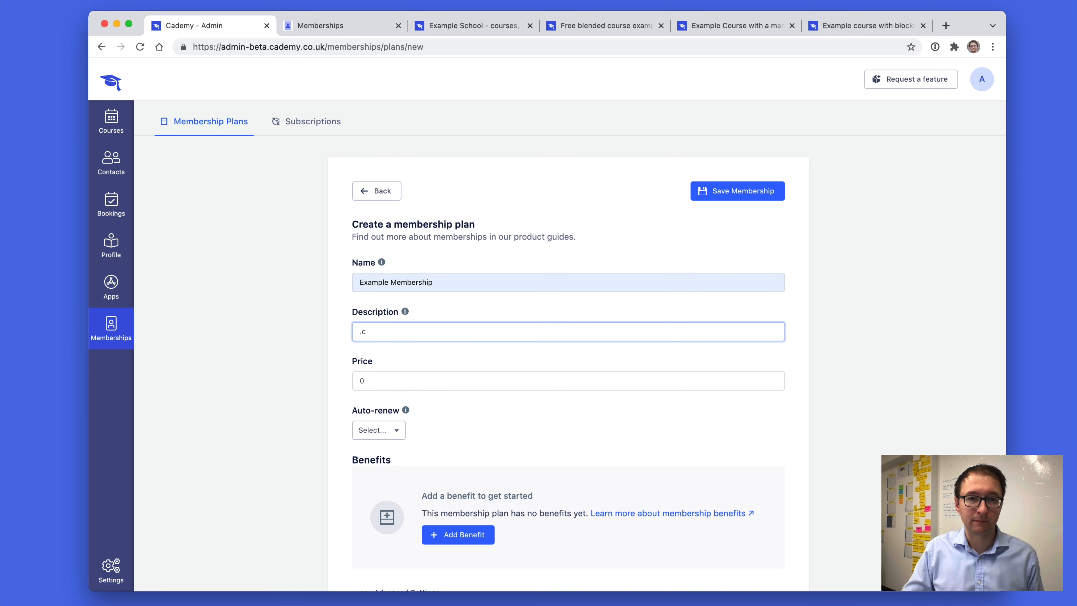
{"action": "key", "text": "super+v"}
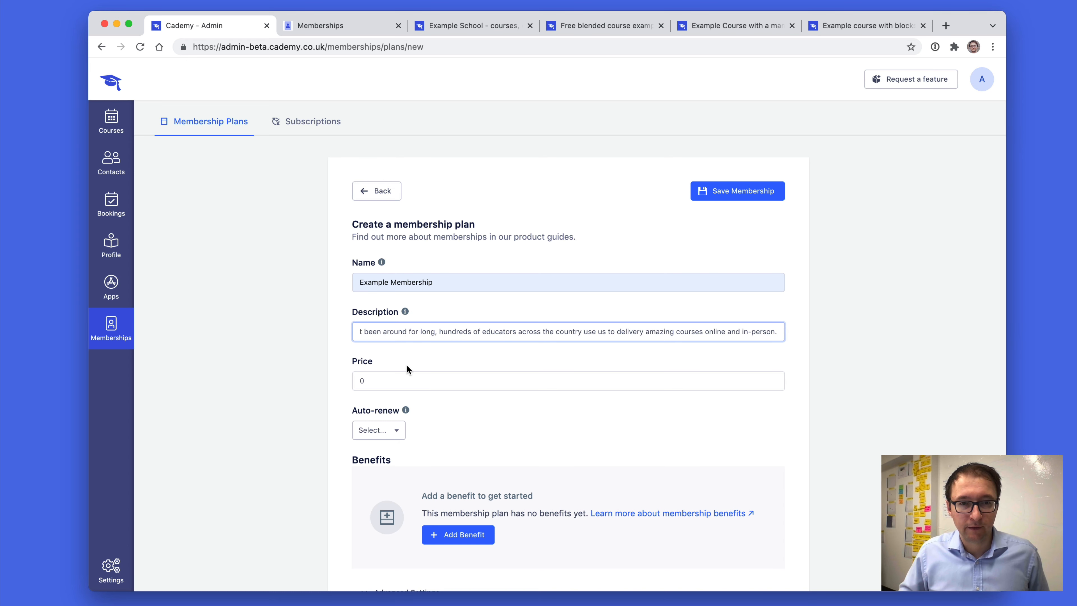
{"action": "left_click", "coordinate": [407, 368]}
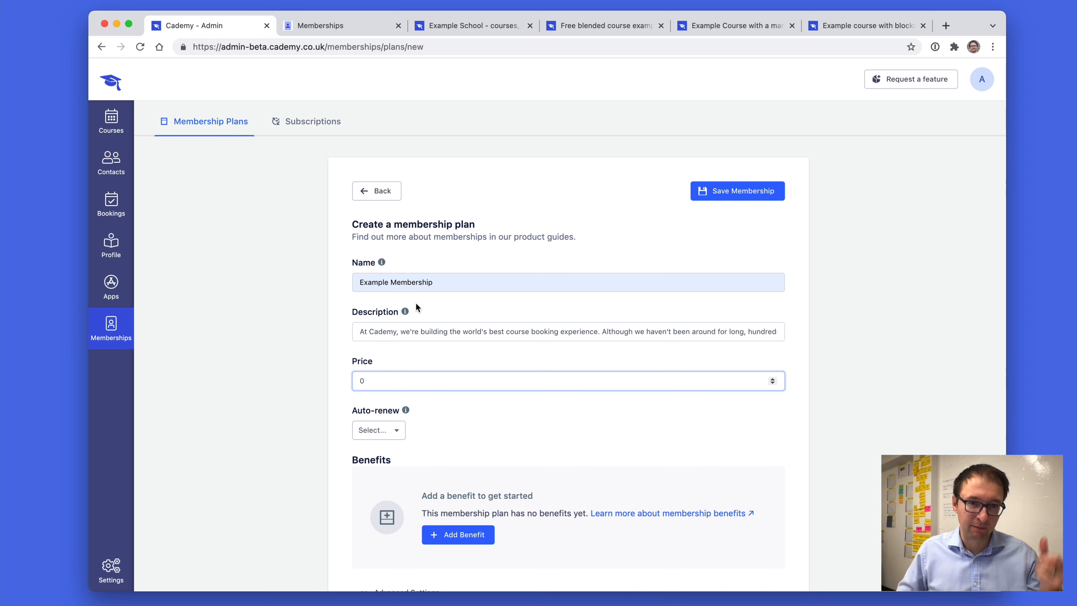
{"action": "mouse_move", "coordinate": [406, 310]}
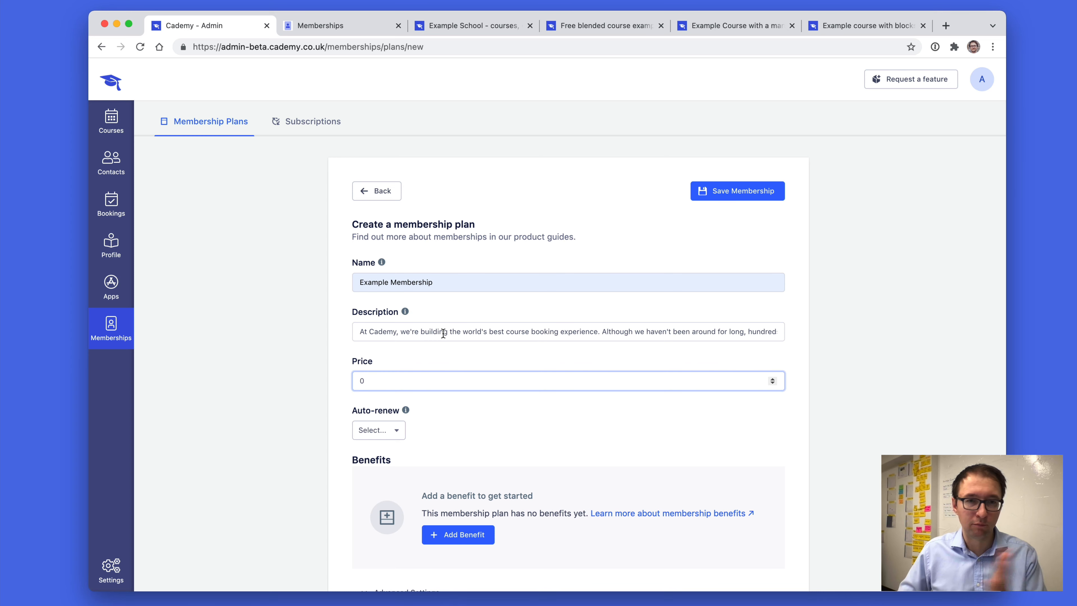
{"action": "left_click", "coordinate": [422, 335]}
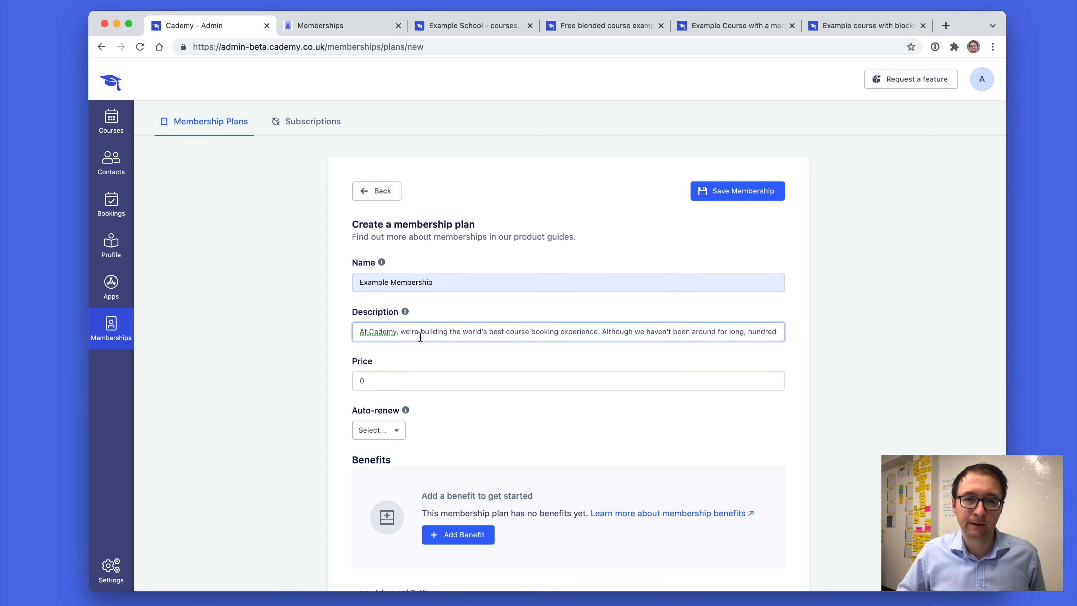
{"action": "left_click", "coordinate": [326, 333]}
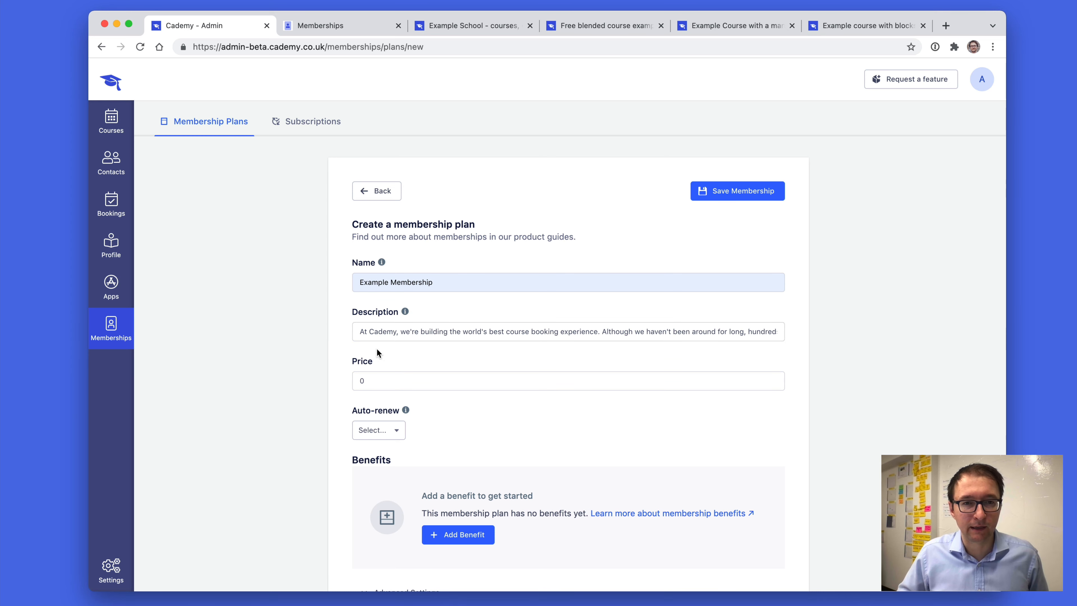
Set the membership plan's price to 10
{"action": "scroll", "coordinate": [377, 350], "scroll_direction": "down", "scroll_amount": 2}
{"action": "left_click", "coordinate": [378, 328]}
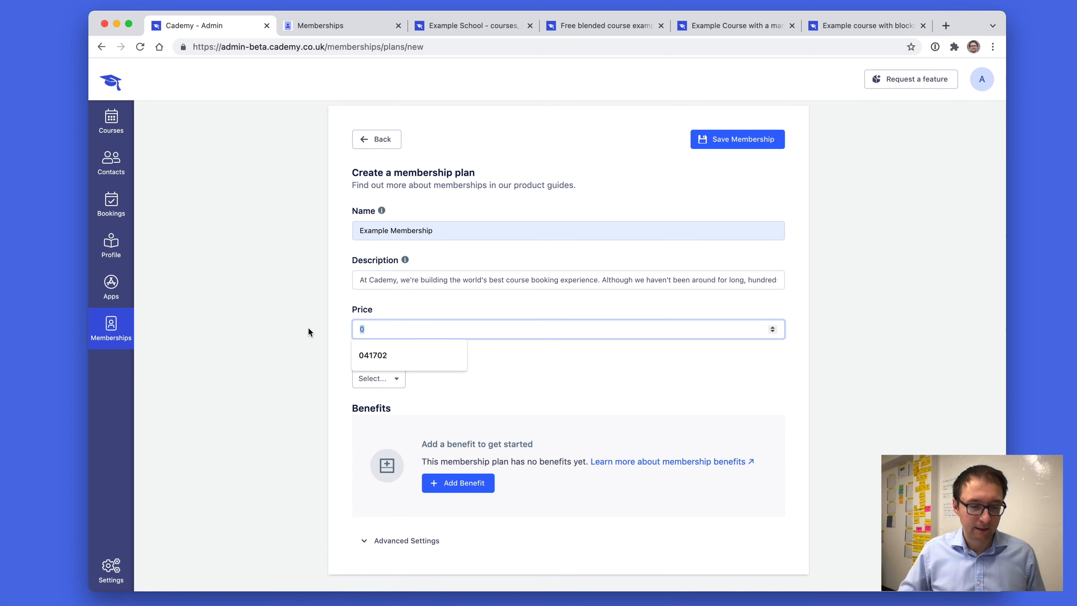
{"action": "type", "text": "10"}
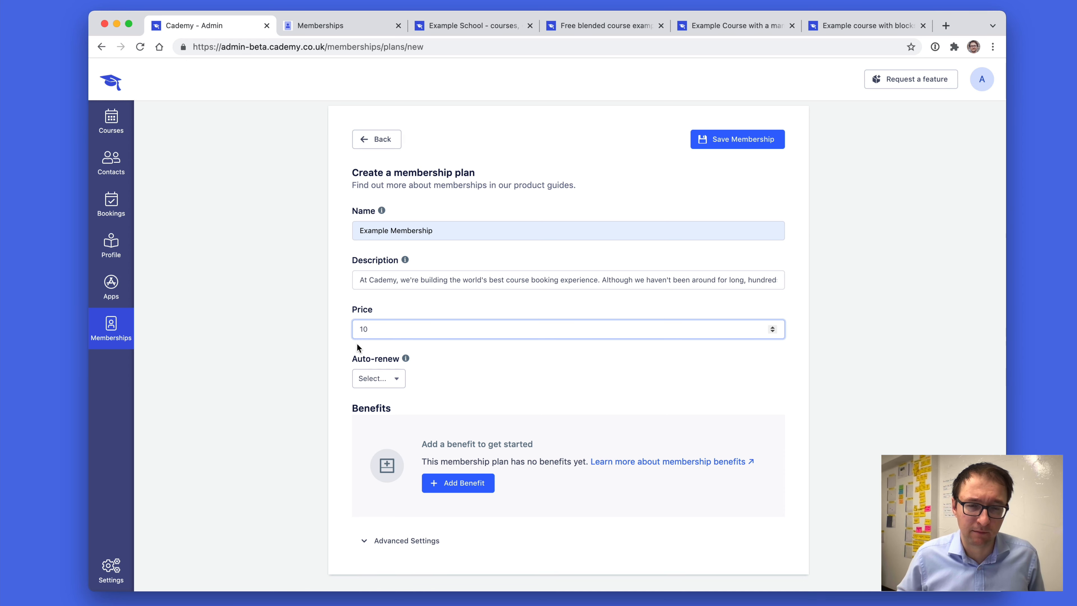
Set the membership plan's auto-renew interval to Monthly
{"action": "left_click", "coordinate": [387, 378]}
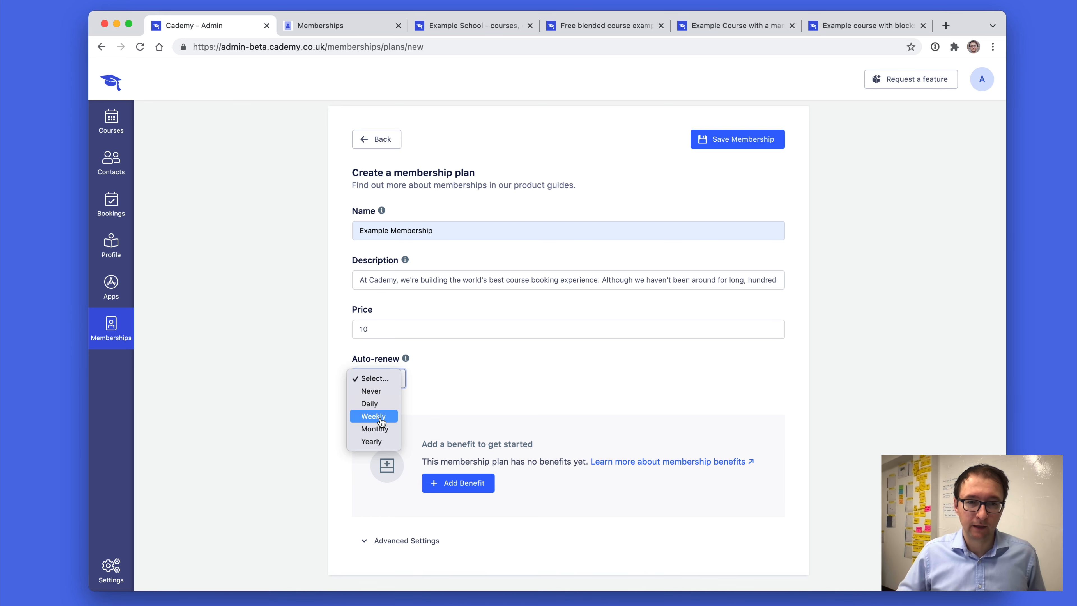
{"action": "left_click", "coordinate": [381, 429]}
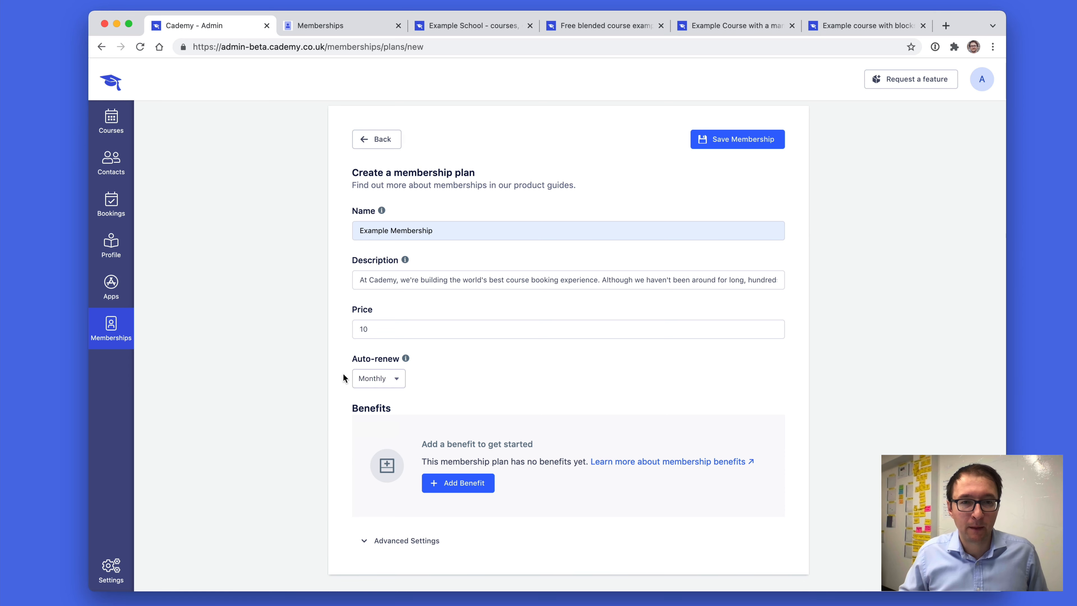
{"action": "left_click", "coordinate": [356, 378]}
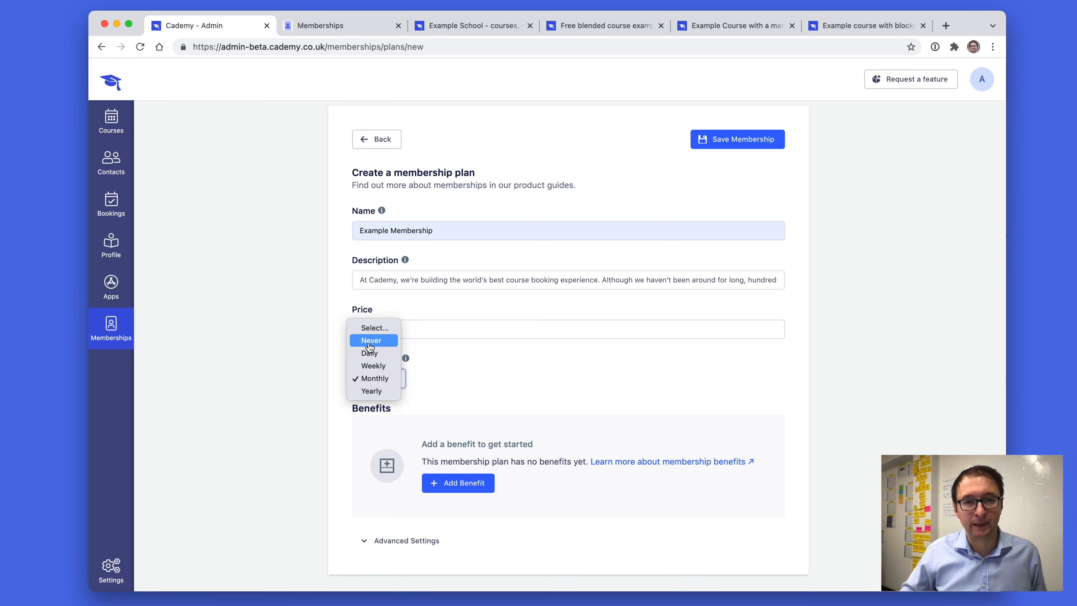
{"action": "left_click", "coordinate": [320, 344]}
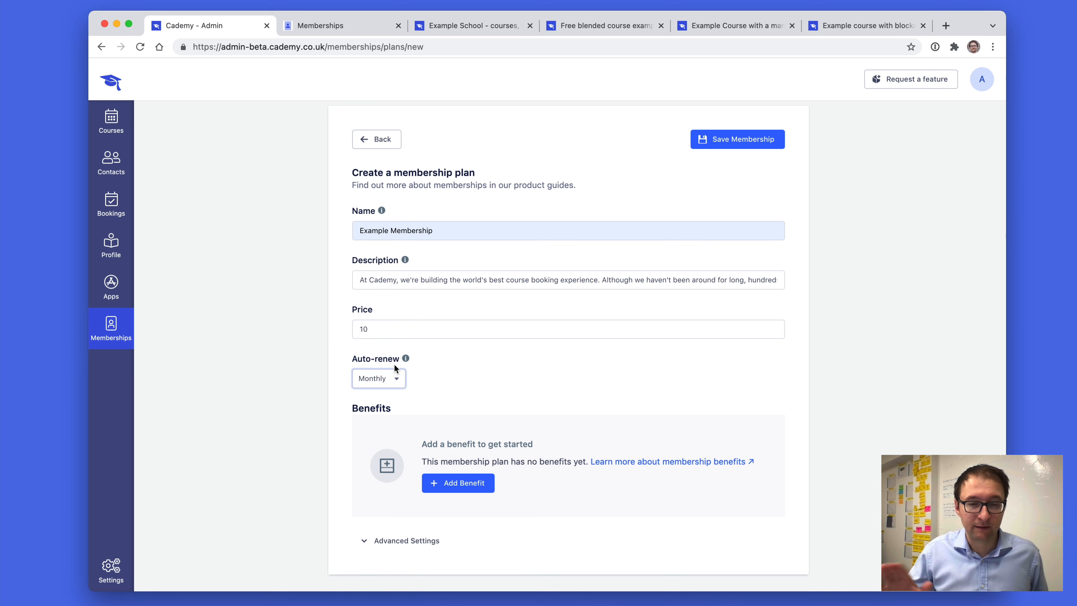
{"action": "scroll", "coordinate": [425, 369], "scroll_direction": "down", "scroll_amount": 1}
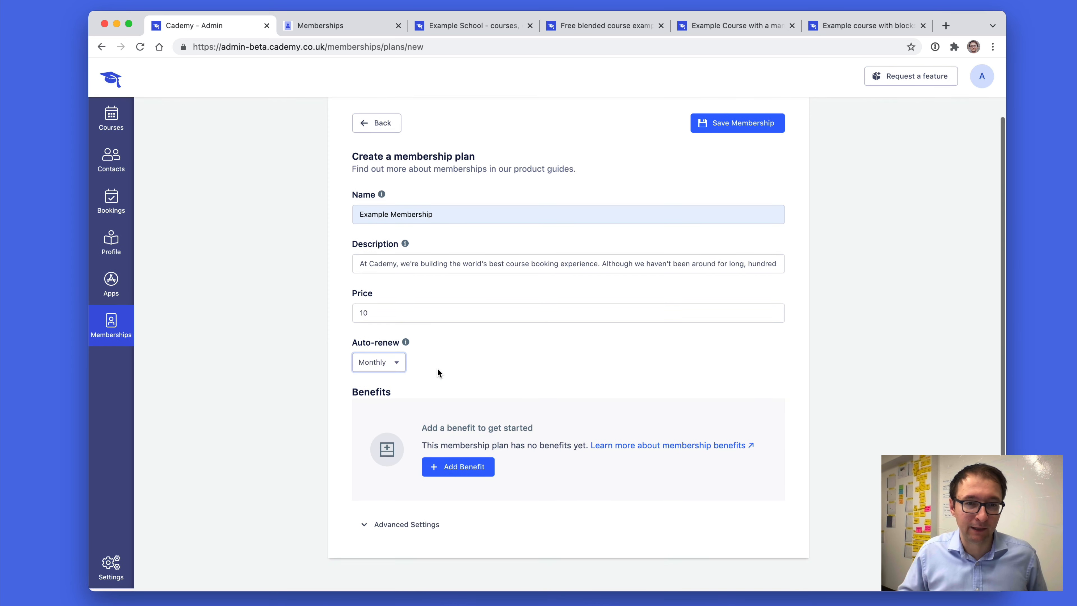
{"action": "left_click", "coordinate": [442, 379]}
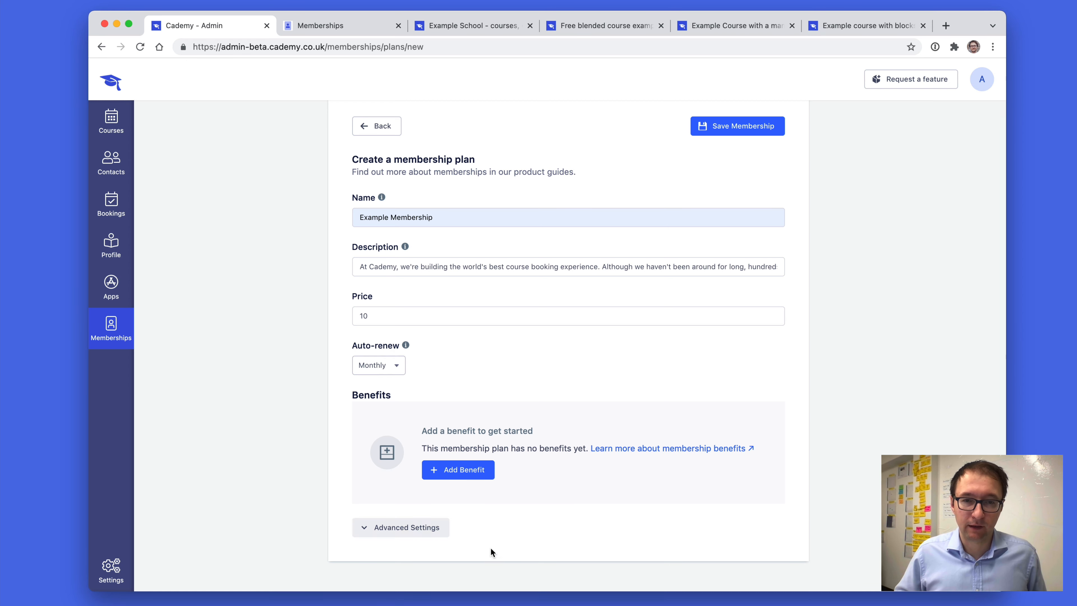
{"action": "scroll", "coordinate": [461, 430], "scroll_direction": "up", "scroll_amount": 2}
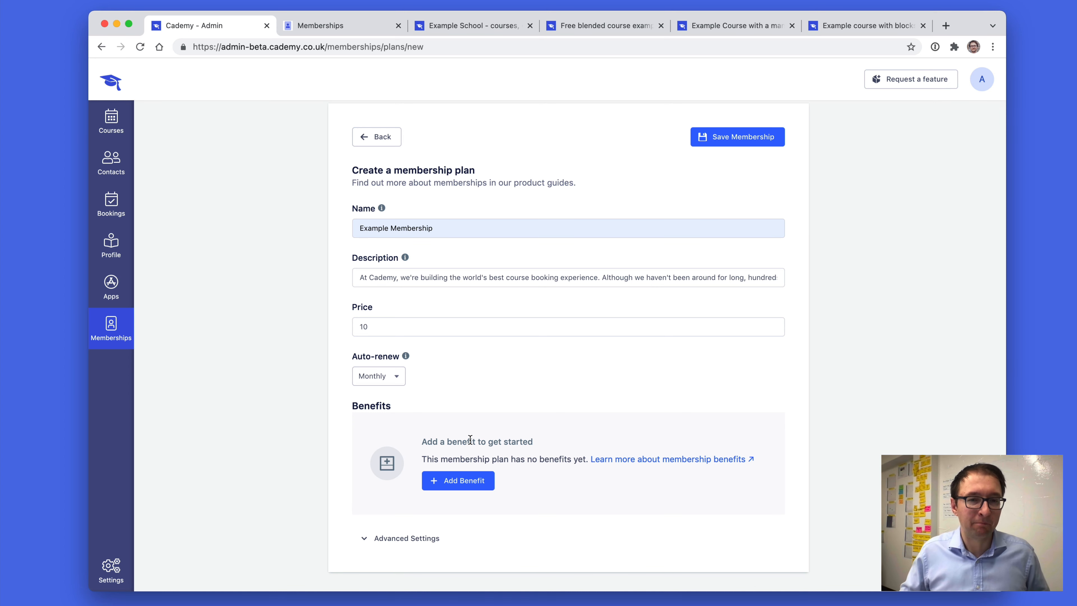
Add a Members Only Access benefit covering only Free blended course example and save the membership plan
{"action": "scroll", "coordinate": [457, 471], "scroll_direction": "down", "scroll_amount": 1}
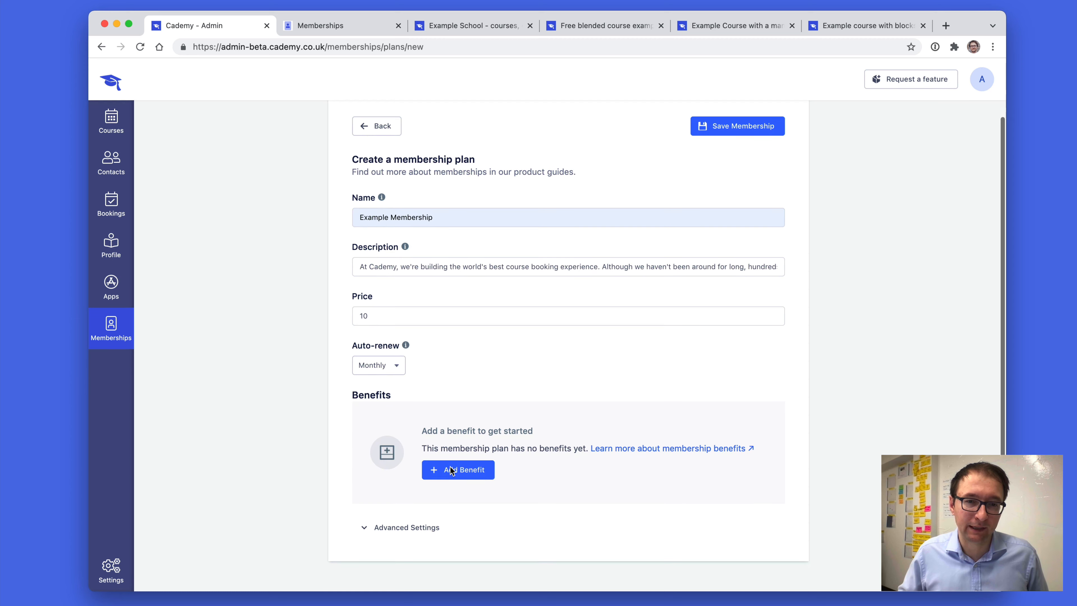
{"action": "left_click", "coordinate": [456, 472]}
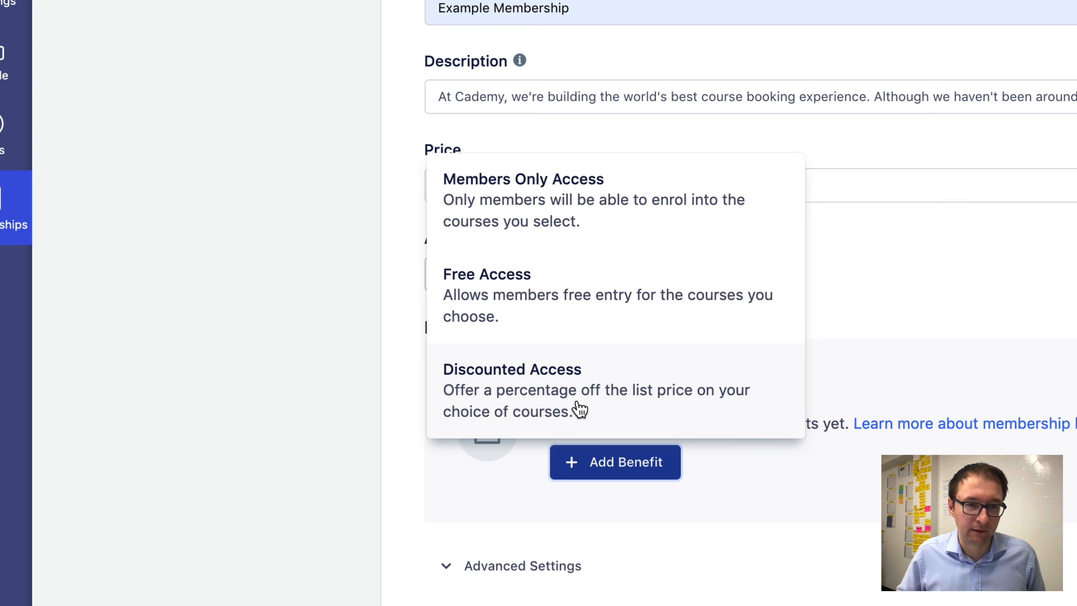
{"action": "left_click", "coordinate": [525, 223]}
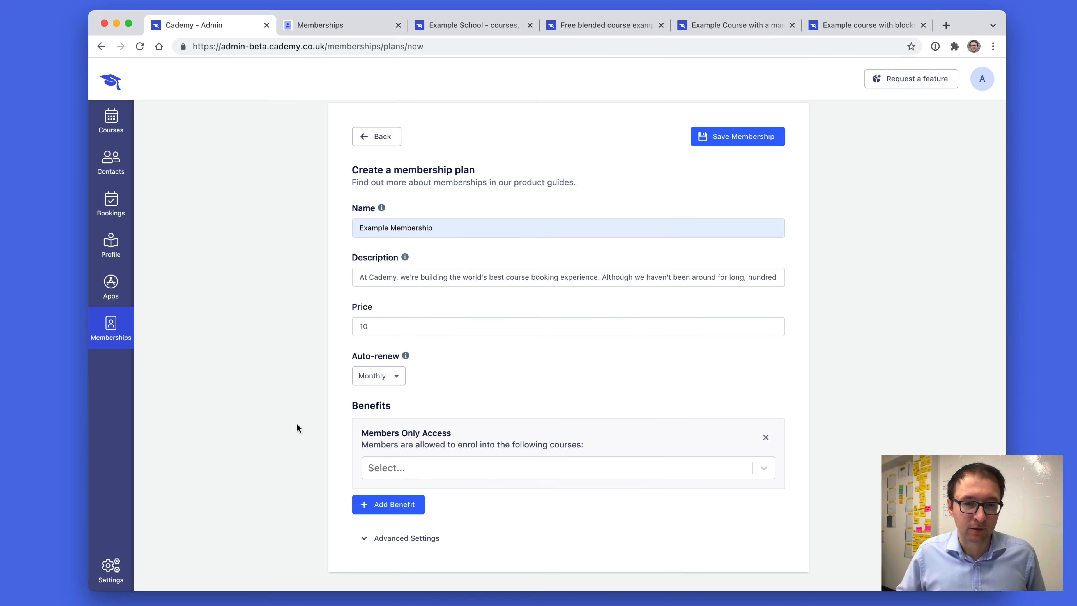
{"action": "scroll", "coordinate": [297, 427], "scroll_direction": "down", "scroll_amount": 1}
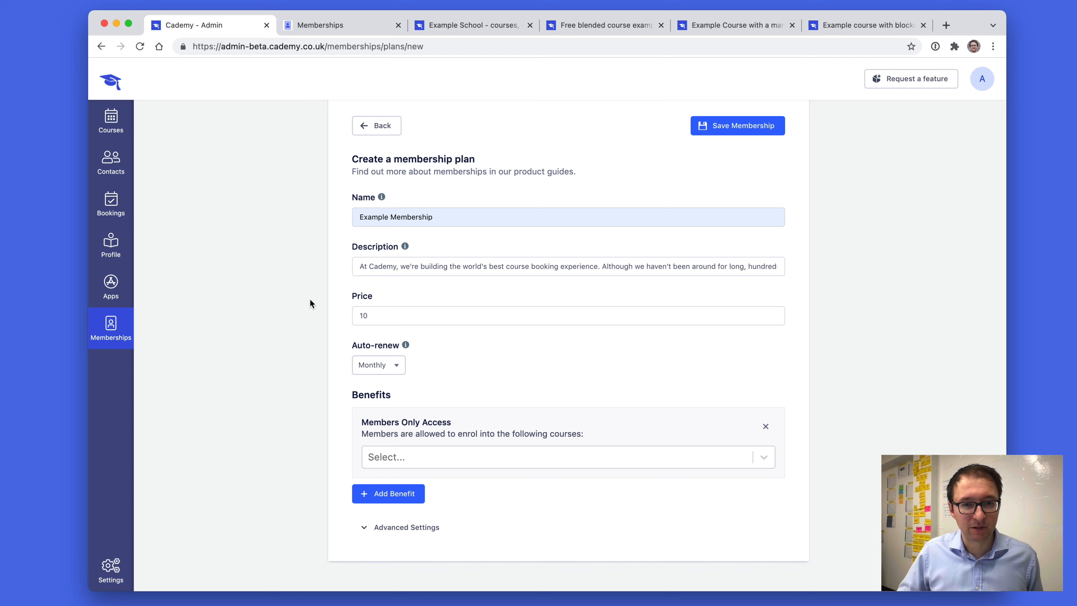
{"action": "left_click", "coordinate": [381, 458]}
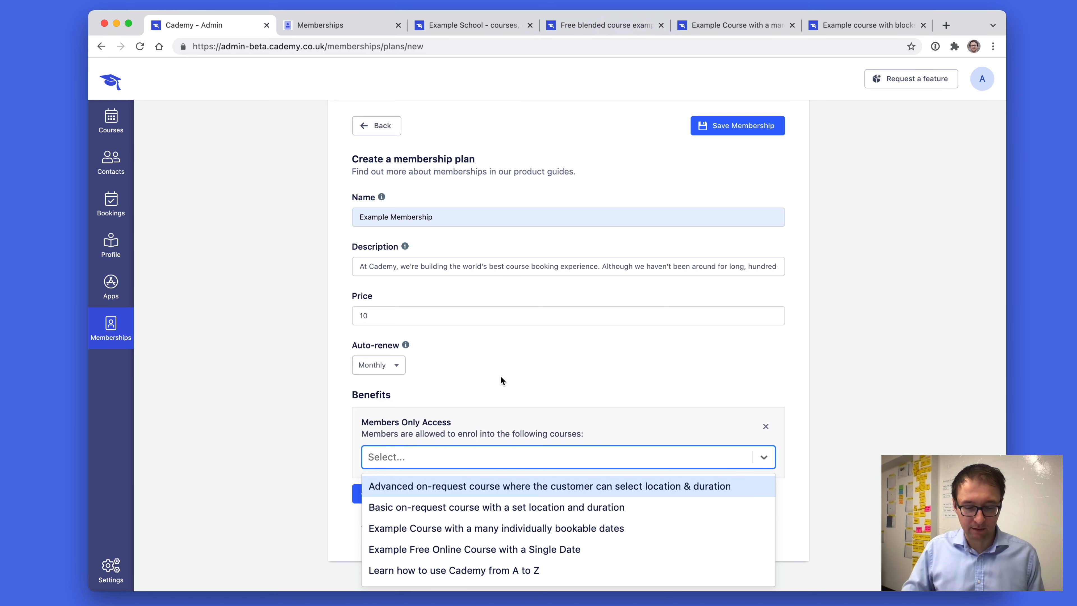
{"action": "type", "text": "free"}
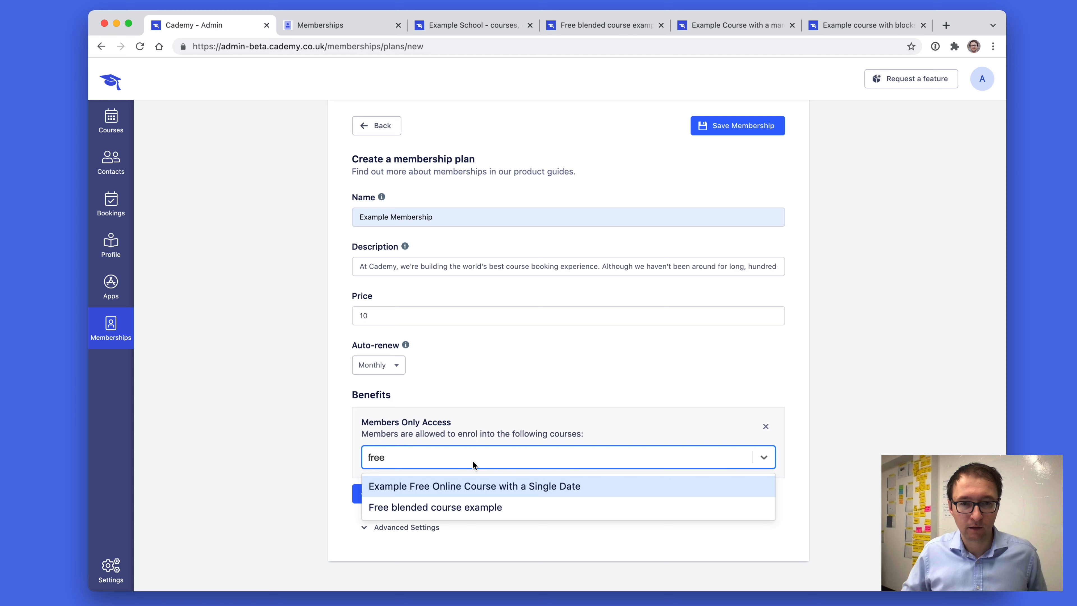
{"action": "left_click", "coordinate": [454, 503]}
{"action": "left_click", "coordinate": [527, 458]}
{"action": "left_click", "coordinate": [577, 530]}
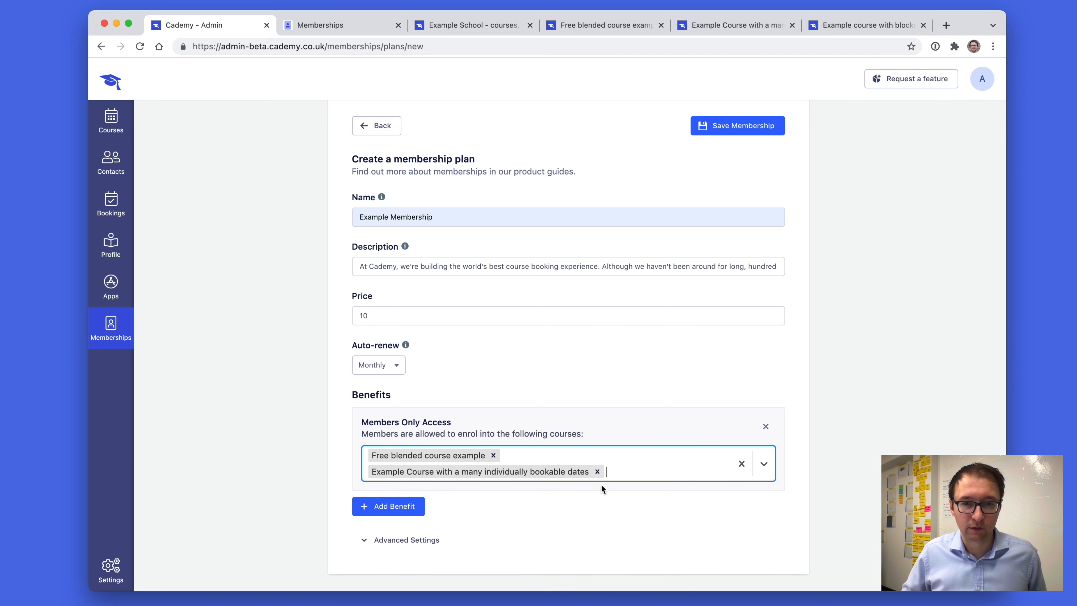
{"action": "key", "text": "BackSpace"}
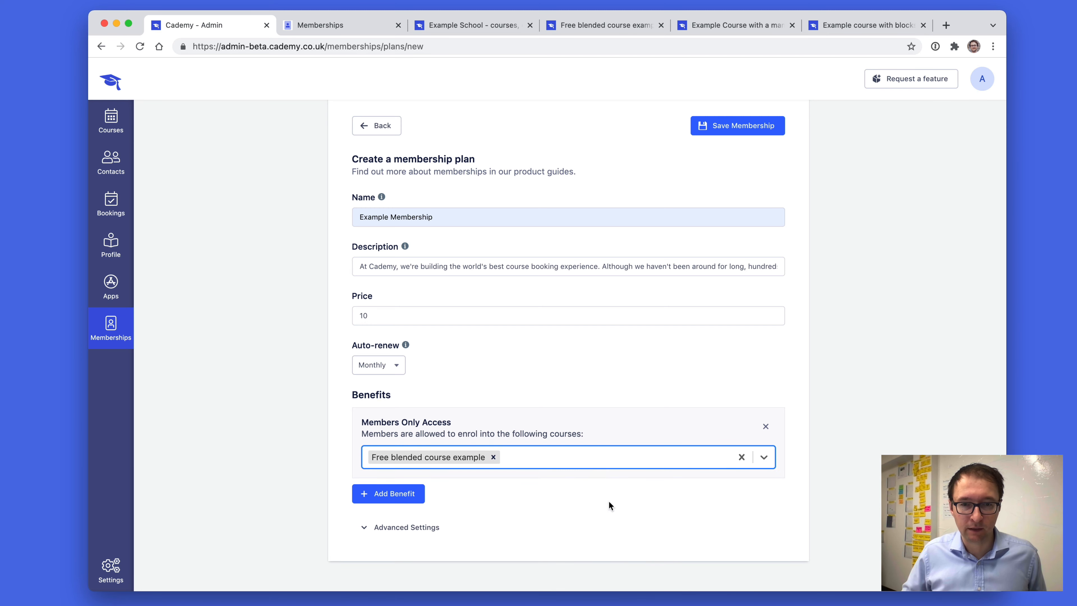
{"action": "left_click", "coordinate": [758, 134]}
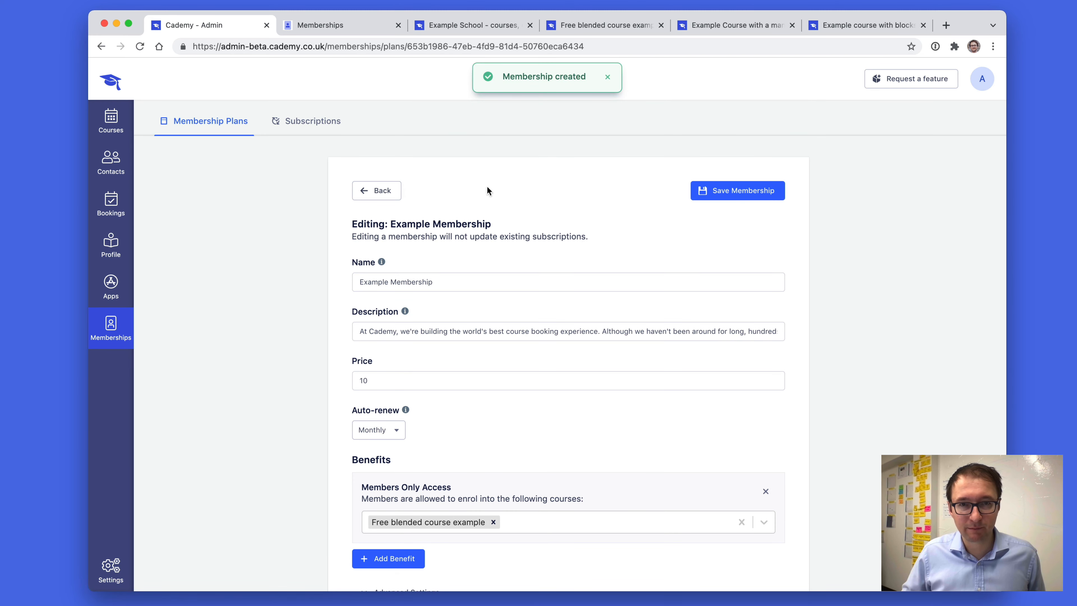
Reload the Example School public site and review its Memberships page
{"action": "left_click", "coordinate": [450, 30]}
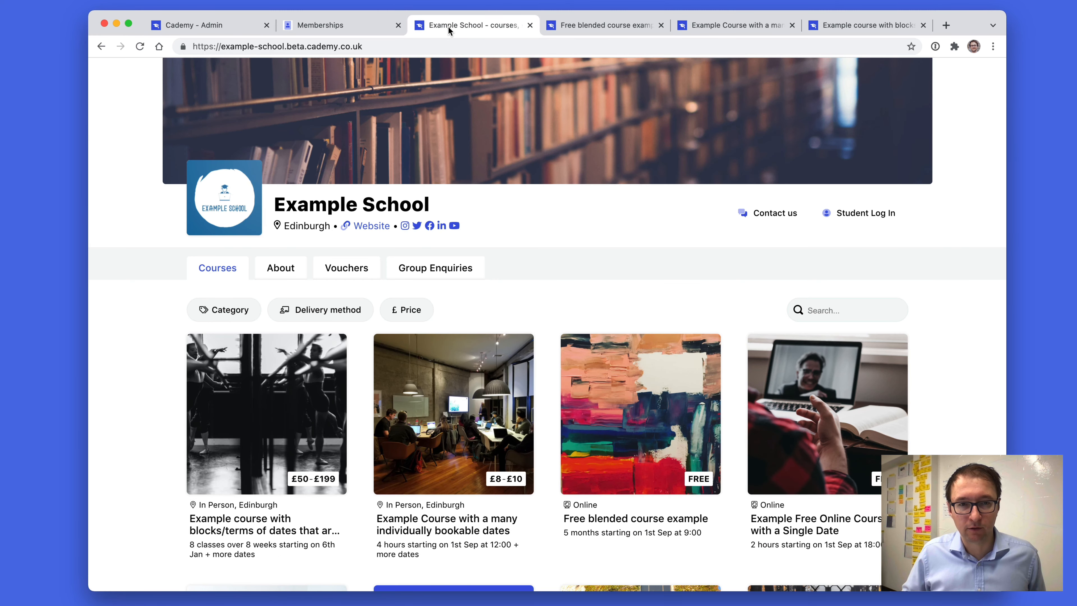
{"action": "left_click", "coordinate": [140, 45]}
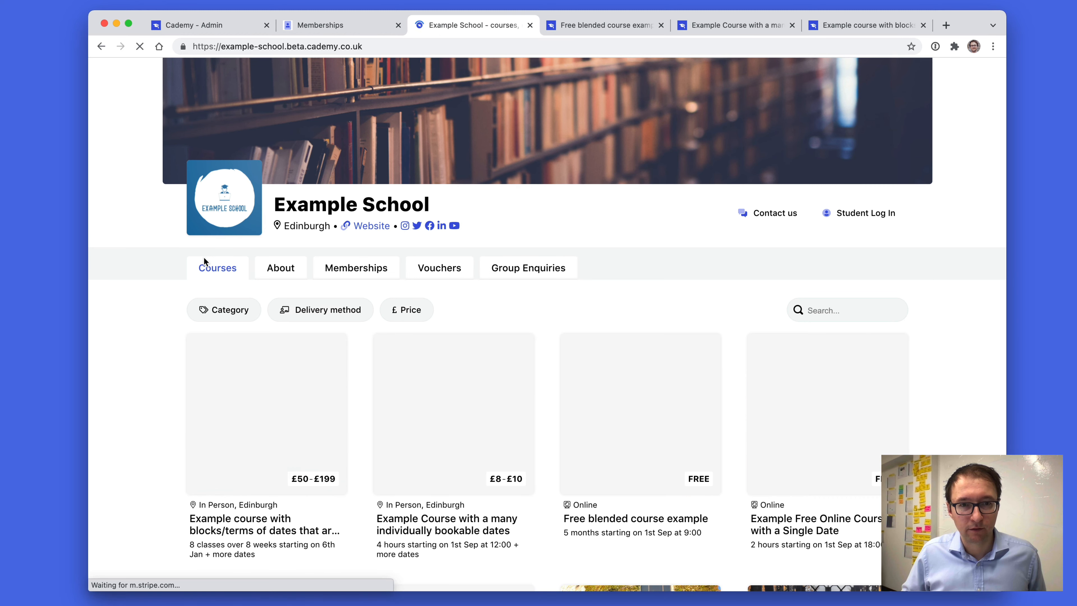
{"action": "left_click", "coordinate": [348, 268]}
{"action": "scroll", "coordinate": [395, 364], "scroll_direction": "down", "scroll_amount": 1}
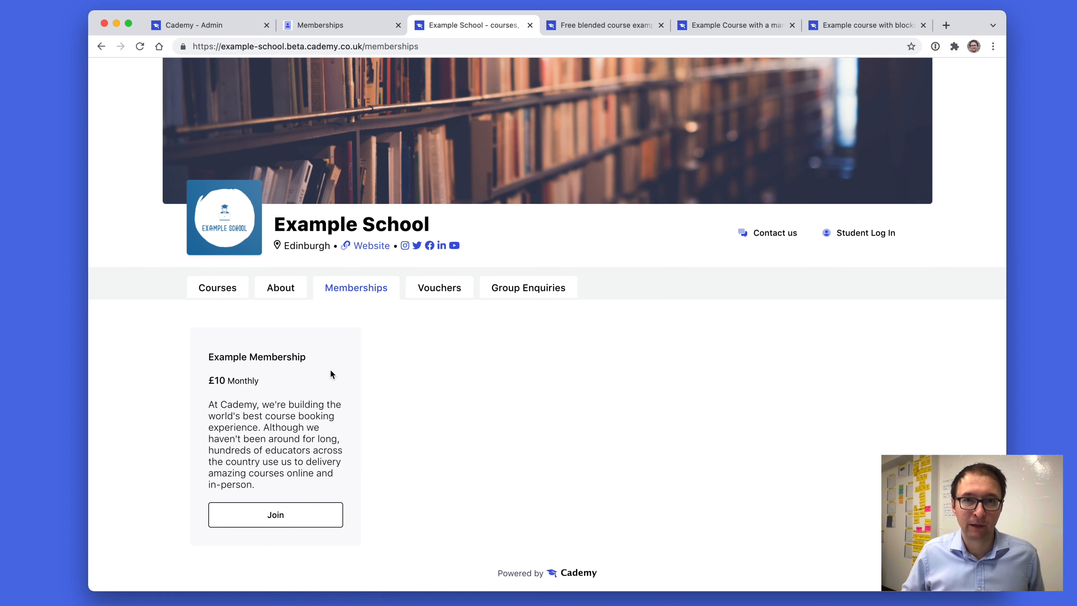
Reload the Free blended course example page, check its booking restrictions, and briefly open the link for getting a membership
{"action": "left_click", "coordinate": [559, 26]}
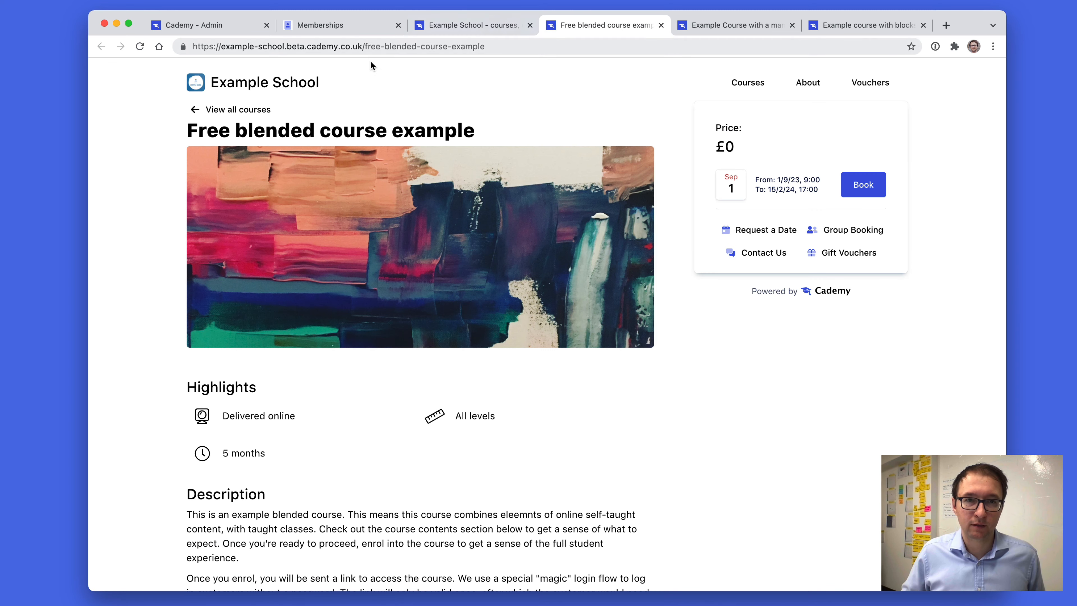
{"action": "left_click", "coordinate": [139, 47]}
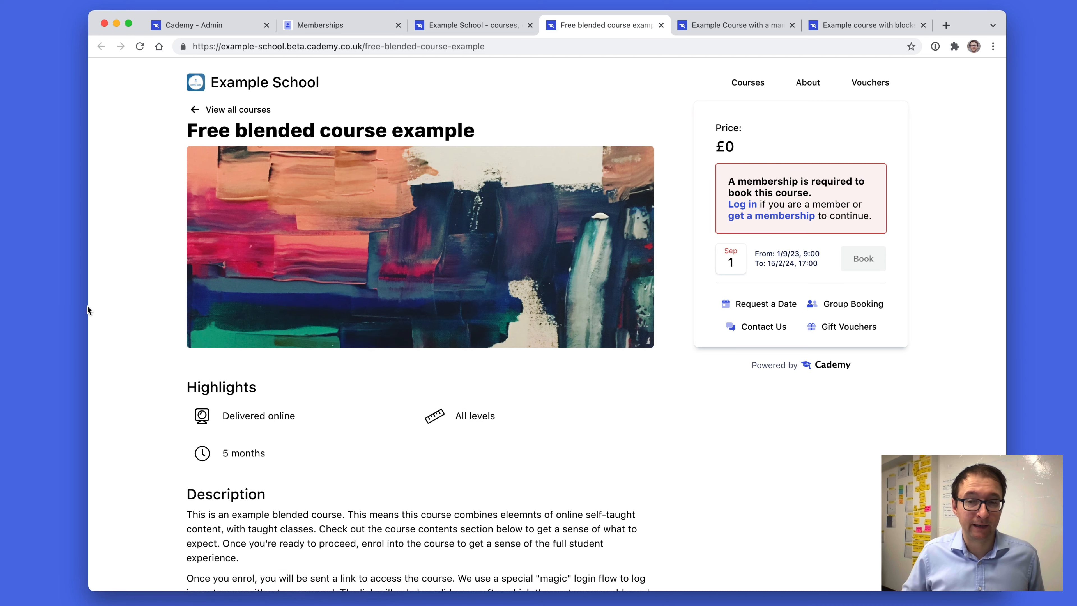
{"action": "left_click_drag", "start_coordinate": [819, 194], "coordinate": [814, 181]}
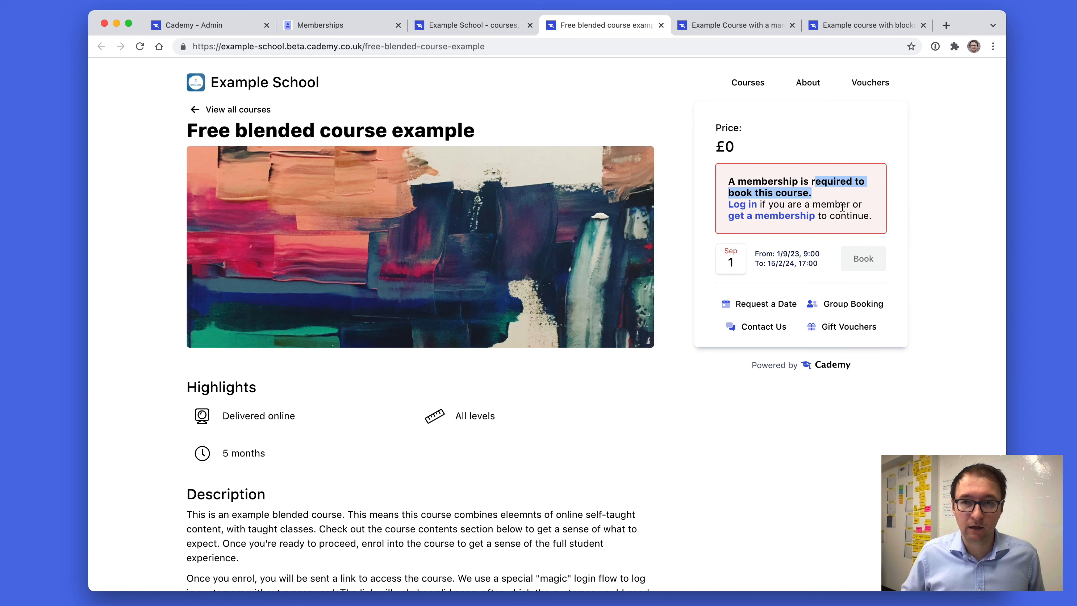
{"action": "left_click", "coordinate": [797, 216]}
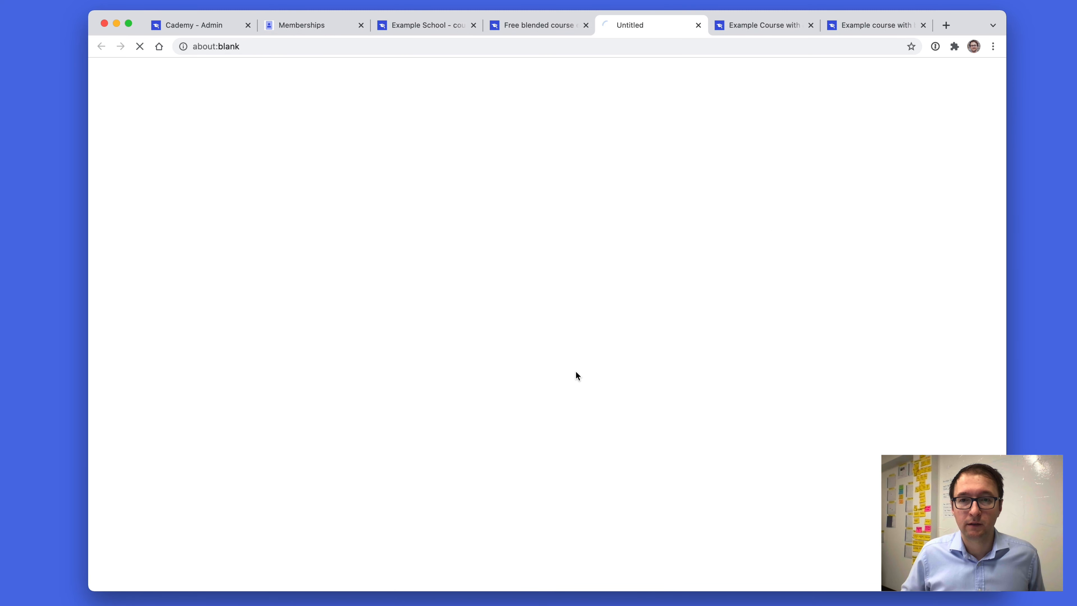
{"action": "left_click", "coordinate": [698, 25]}
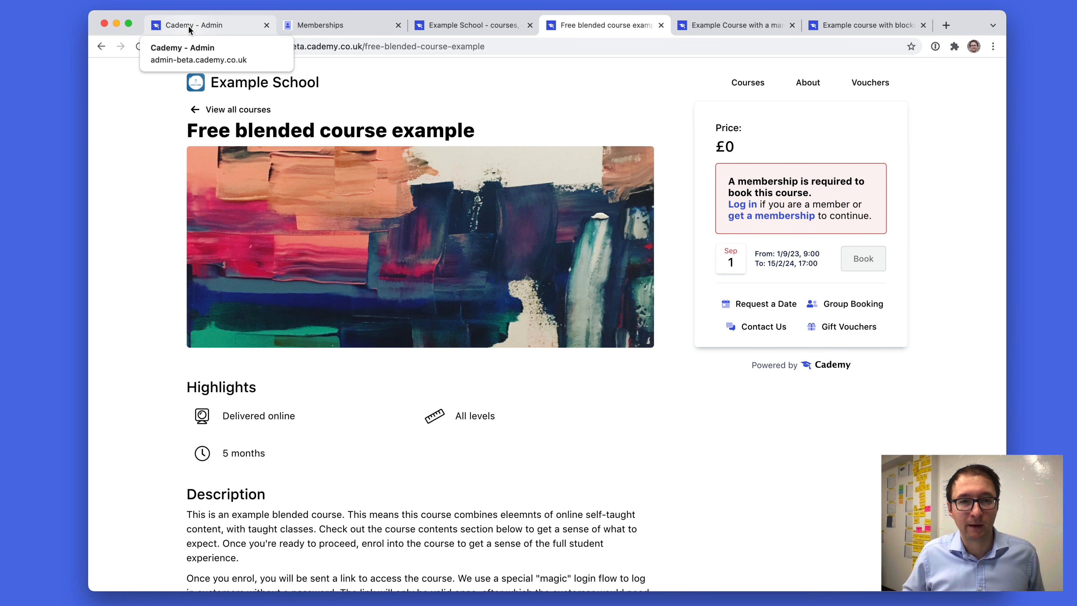
Return to the Example Membership plan and add a Free Access benefit for Example Course with a many individually bookable dates
{"action": "left_click", "coordinate": [188, 26]}
{"action": "scroll", "coordinate": [262, 250], "scroll_direction": "down", "scroll_amount": 3}
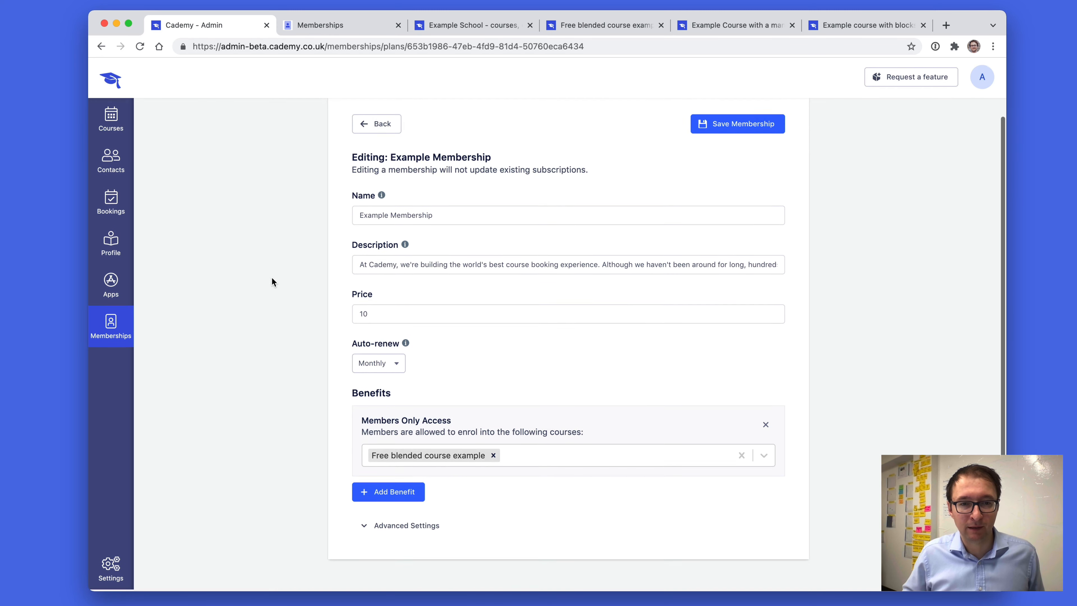
{"action": "left_click", "coordinate": [392, 496]}
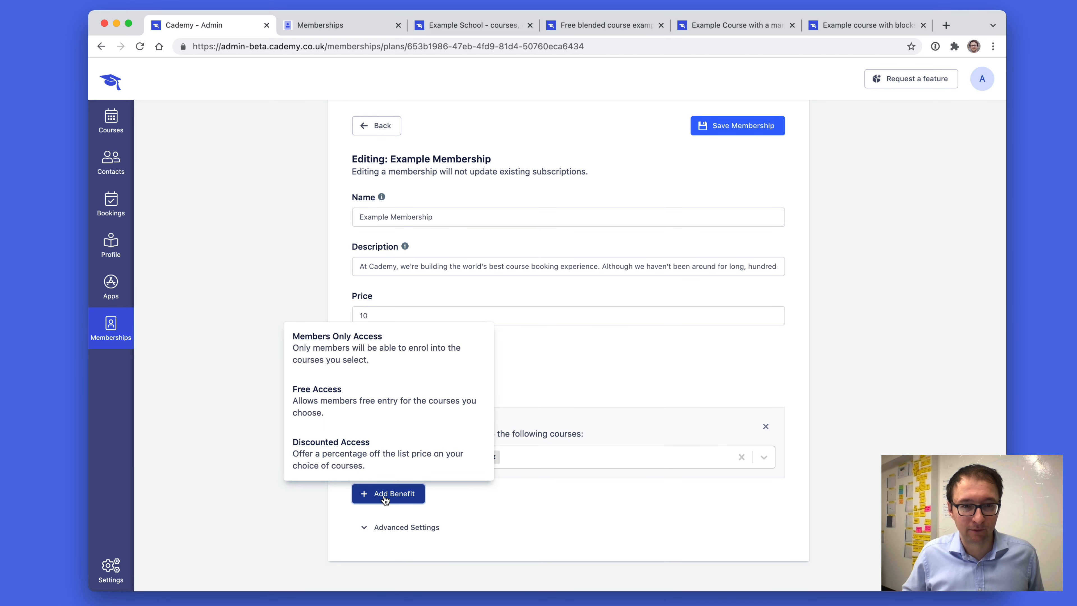
{"action": "left_click", "coordinate": [316, 404]}
{"action": "scroll", "coordinate": [517, 491], "scroll_direction": "down", "scroll_amount": 2}
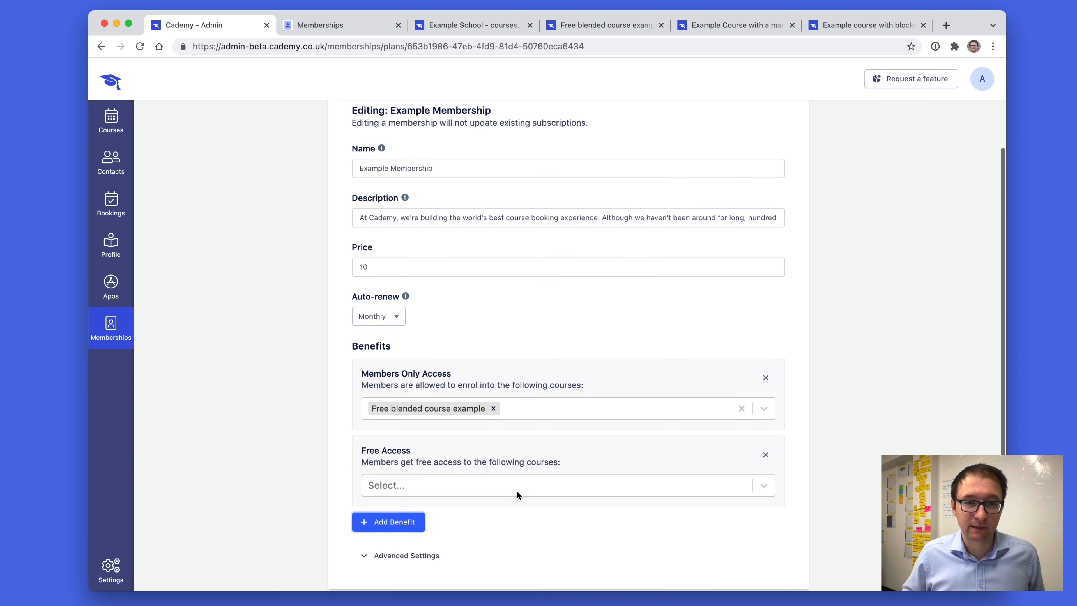
{"action": "left_click", "coordinate": [464, 484]}
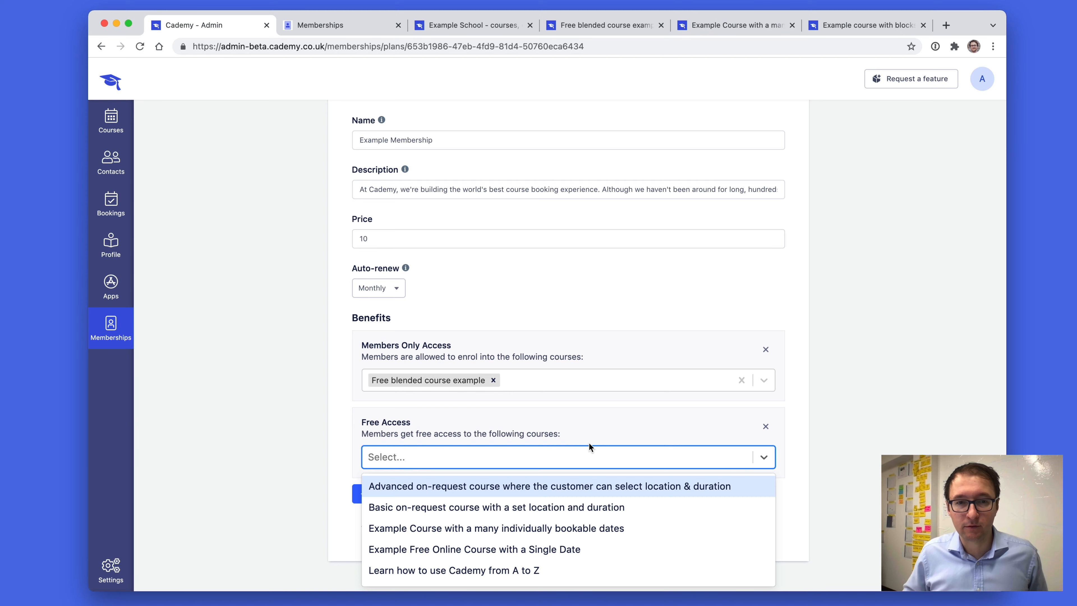
{"action": "type", "text": "many"}
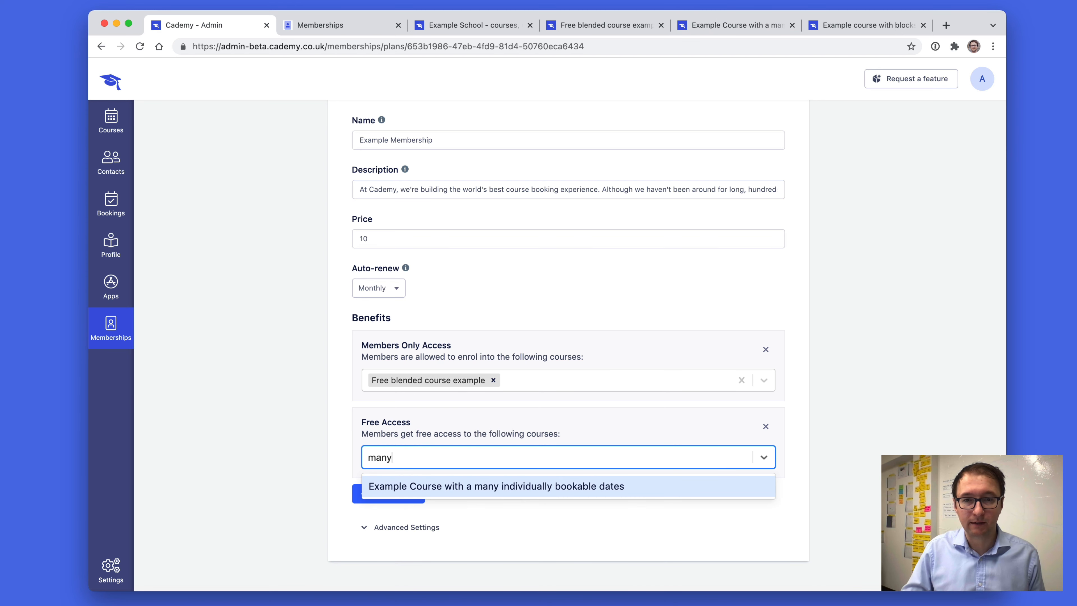
{"action": "left_click", "coordinate": [583, 487]}
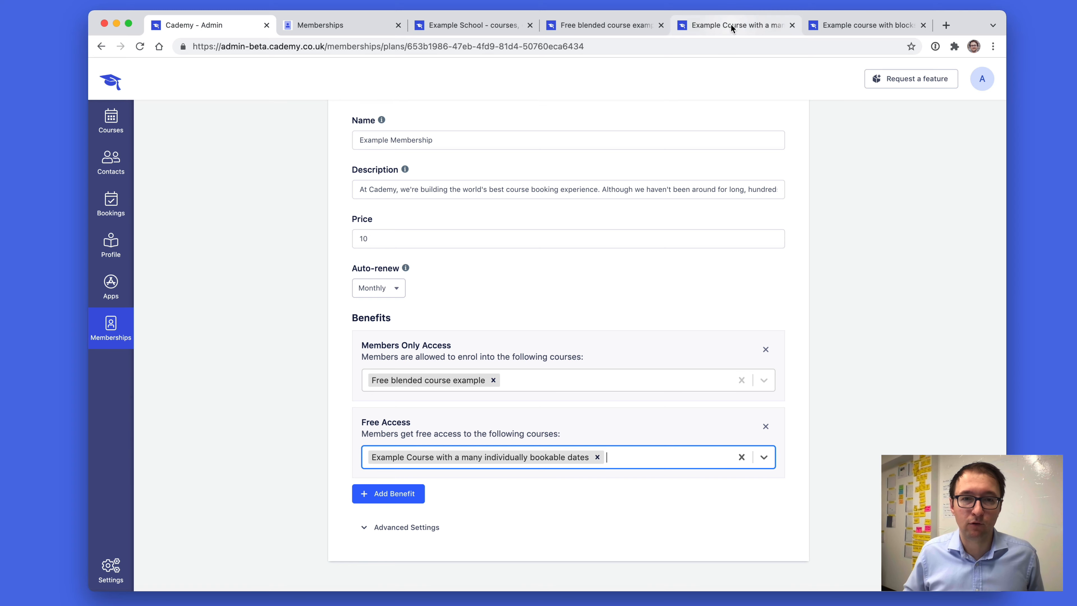
Save the updated Example Membership plan in the Cademy admin
{"action": "left_click", "coordinate": [730, 24]}
{"action": "left_click", "coordinate": [233, 31]}
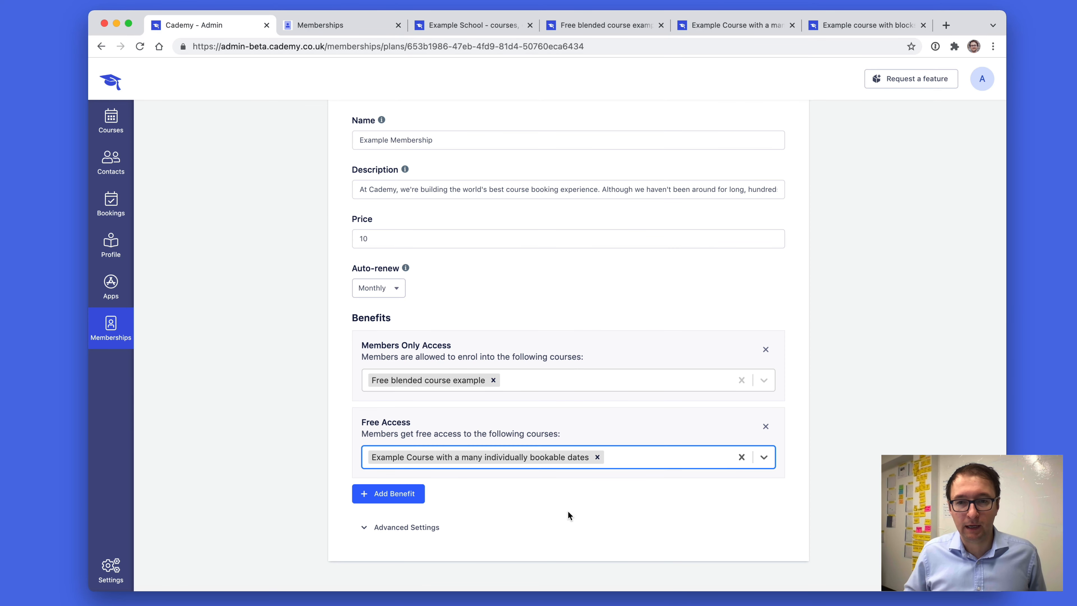
{"action": "scroll", "coordinate": [568, 516], "scroll_direction": "up", "scroll_amount": 5}
{"action": "left_click", "coordinate": [753, 193]}
{"action": "scroll", "coordinate": [818, 229], "scroll_direction": "down", "scroll_amount": 5}
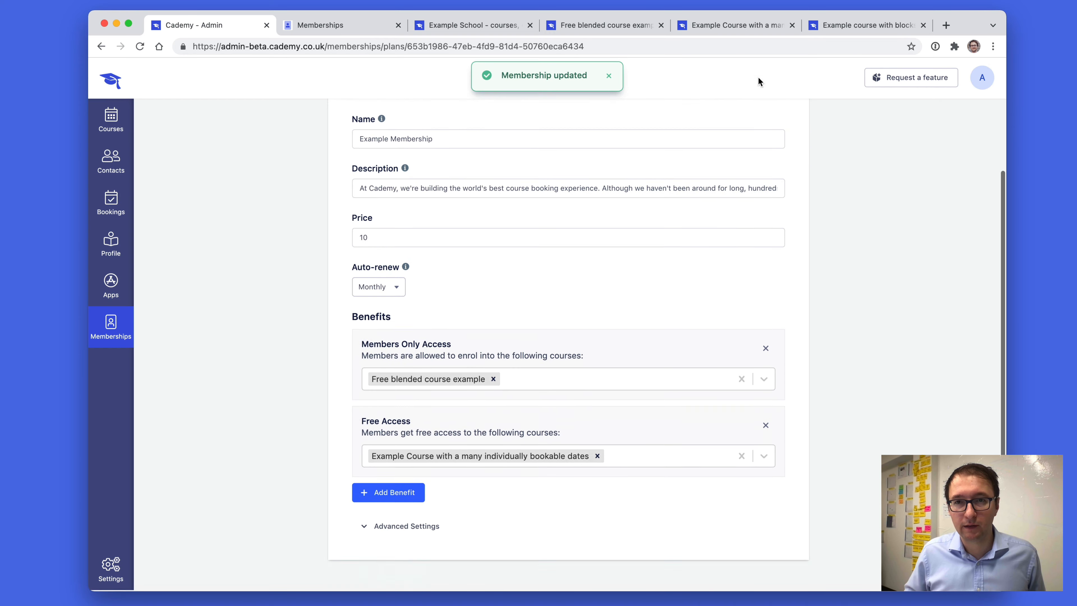
Reload the page of Example Course with a many individually bookable dates and check how it presents the membership benefit
{"action": "left_click", "coordinate": [720, 21]}
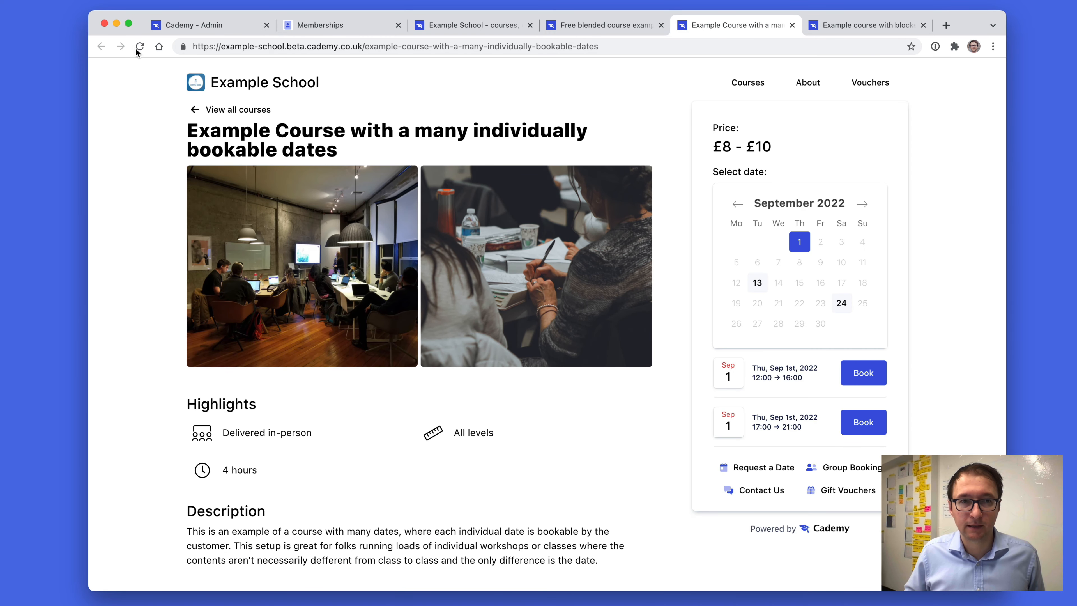
{"action": "left_click", "coordinate": [139, 47]}
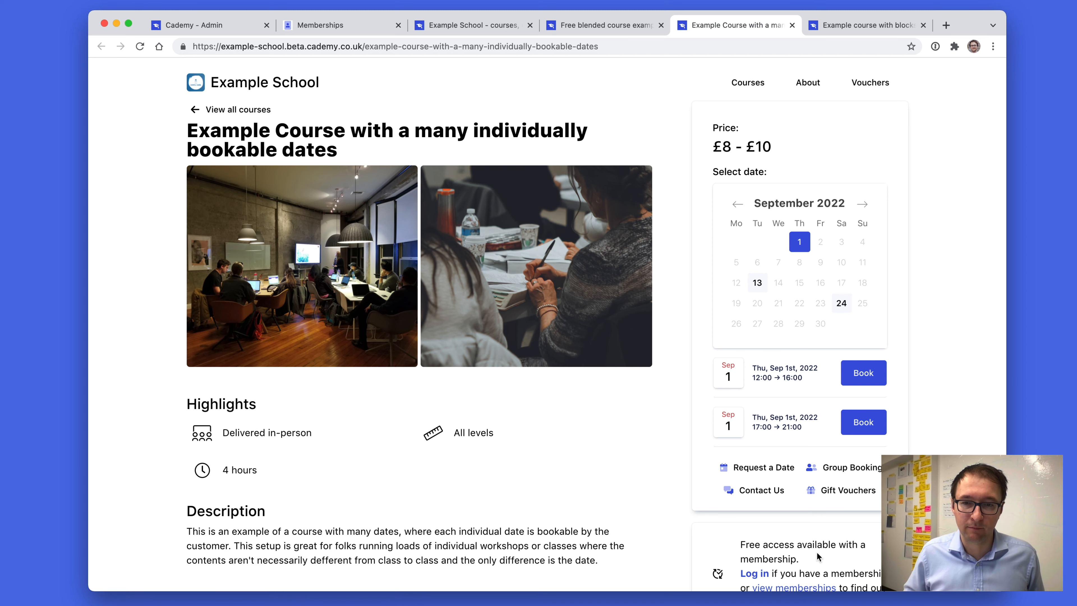
{"action": "scroll", "coordinate": [803, 569], "scroll_direction": "down", "scroll_amount": 3}
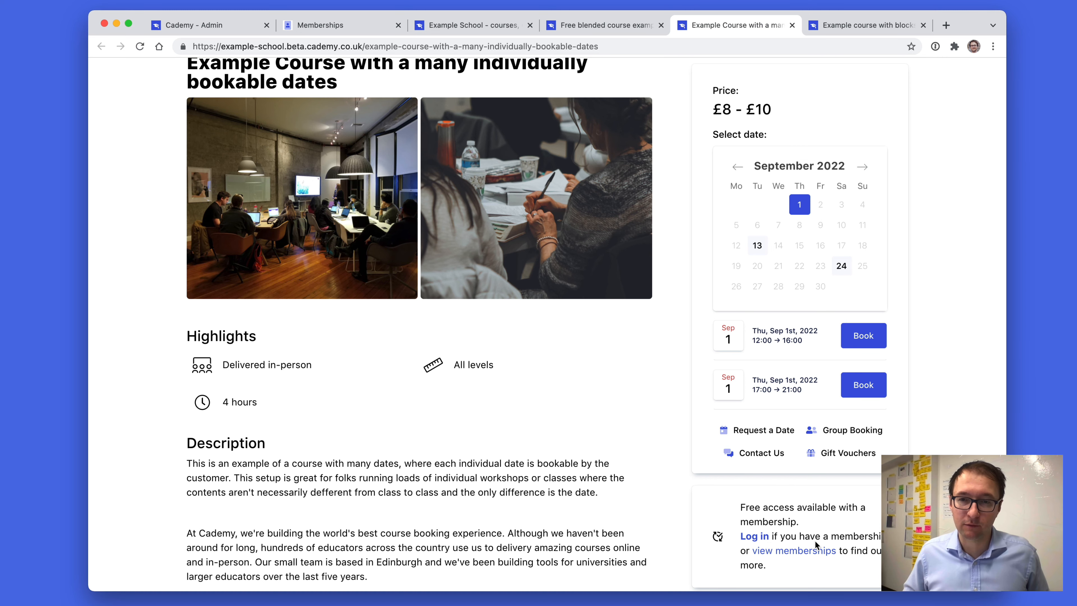
Open the checkout for the 12:00 session on 1 September 2022 and check how it presents the membership benefit
{"action": "scroll", "coordinate": [812, 536], "scroll_direction": "up", "scroll_amount": 1}
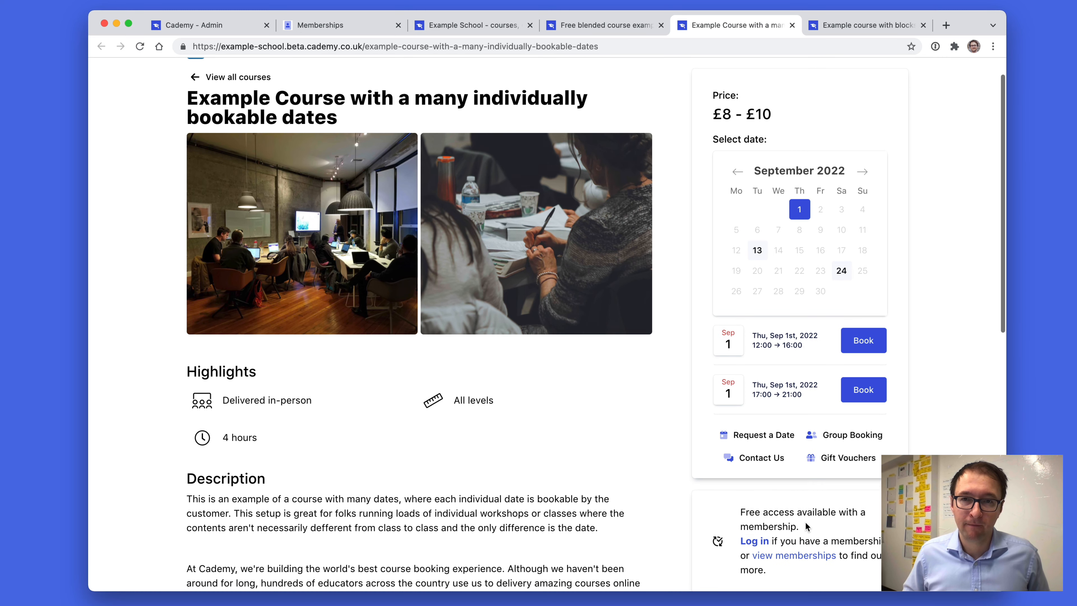
{"action": "left_click", "coordinate": [865, 346]}
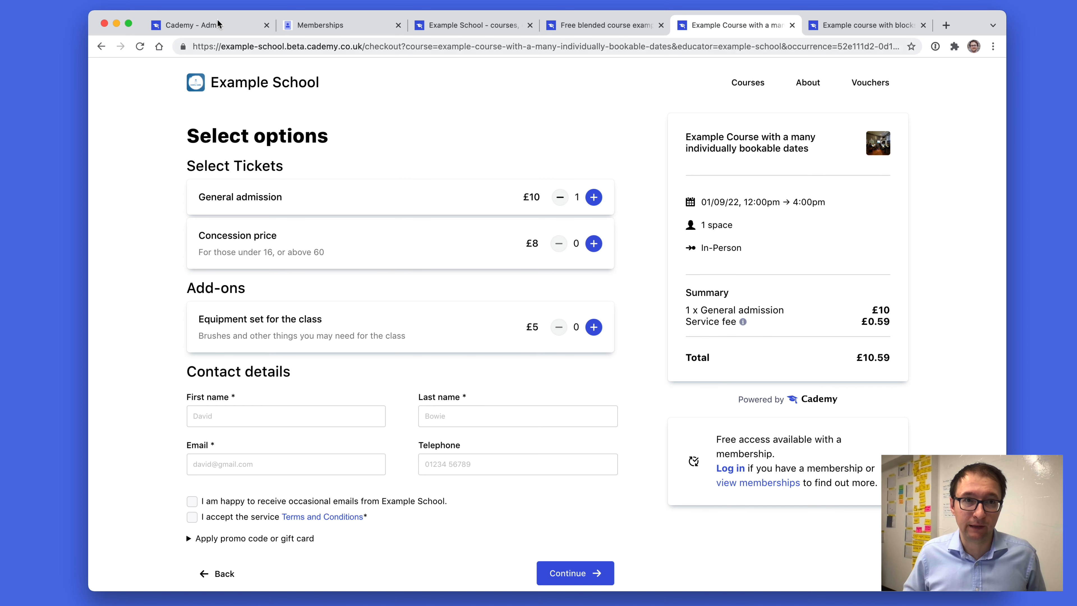
Return to the Example Membership plan and add a 20% Discounted Access benefit for Example course with blocks/terms of dates that are booked together
{"action": "left_click", "coordinate": [205, 24]}
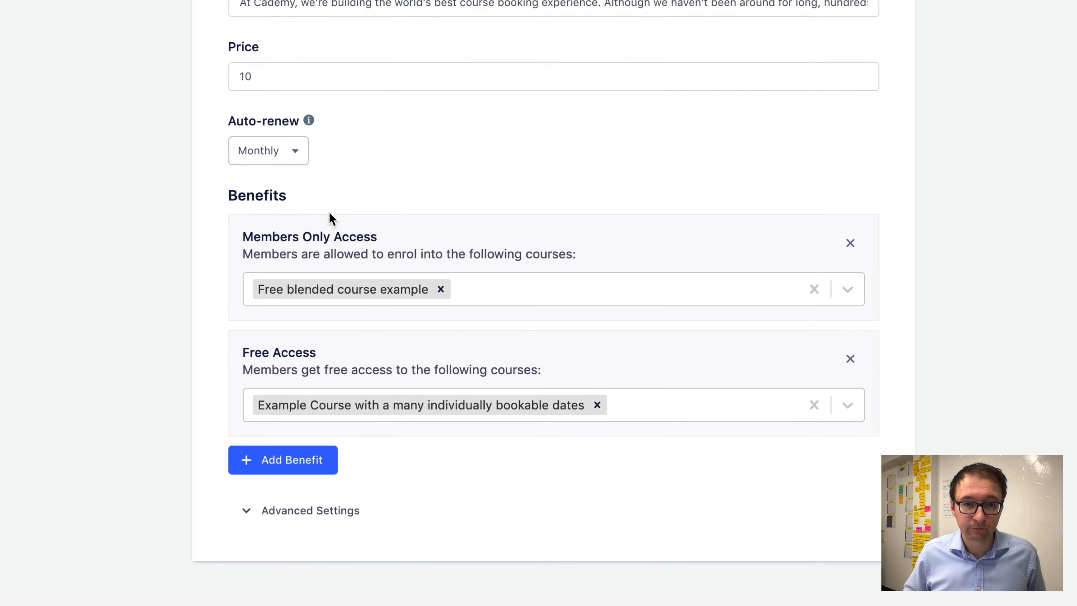
{"action": "left_click", "coordinate": [250, 448]}
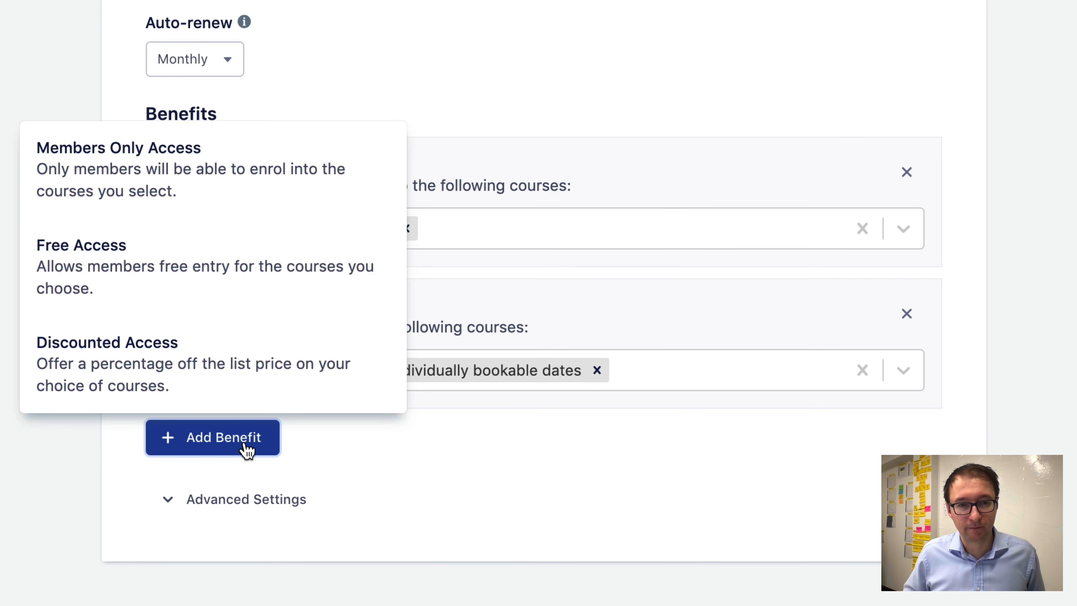
{"action": "left_click", "coordinate": [183, 386]}
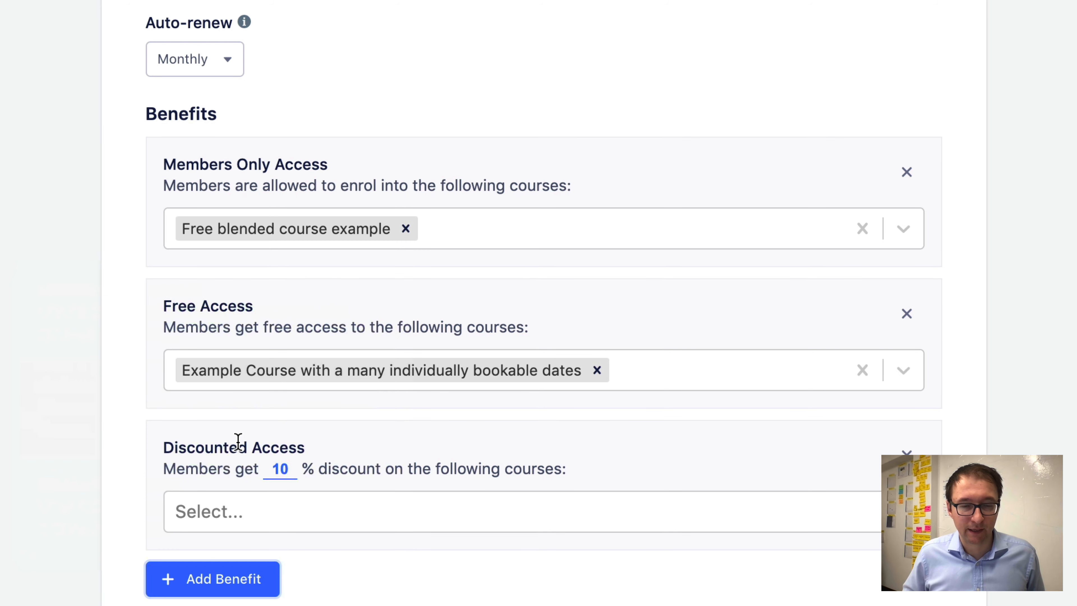
{"action": "double_click", "coordinate": [278, 468]}
{"action": "type", "text": "20"}
{"action": "left_click", "coordinate": [149, 489]}
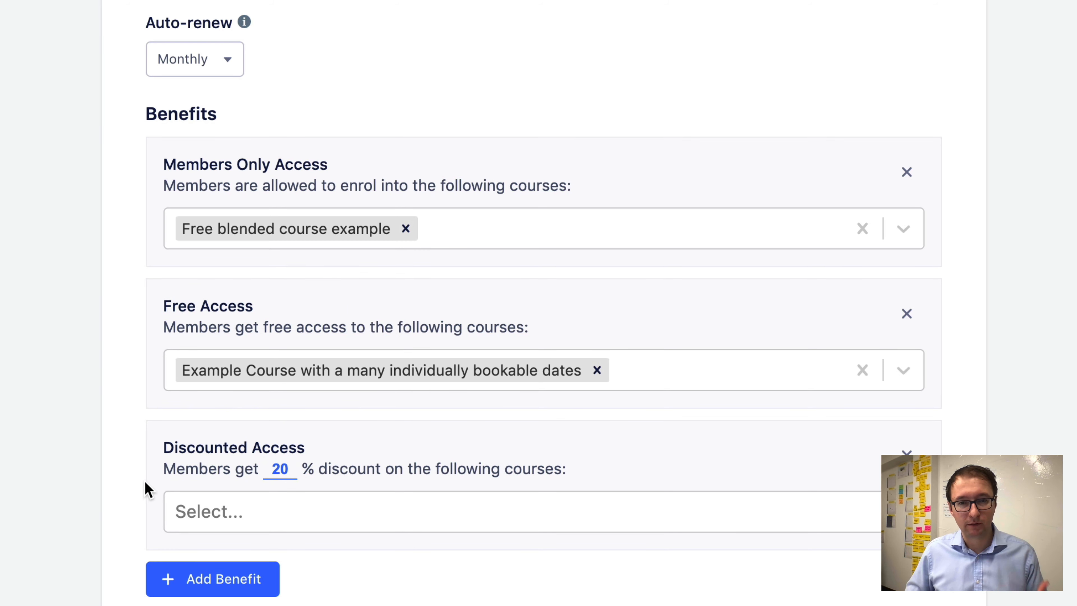
{"action": "left_click", "coordinate": [180, 512]}
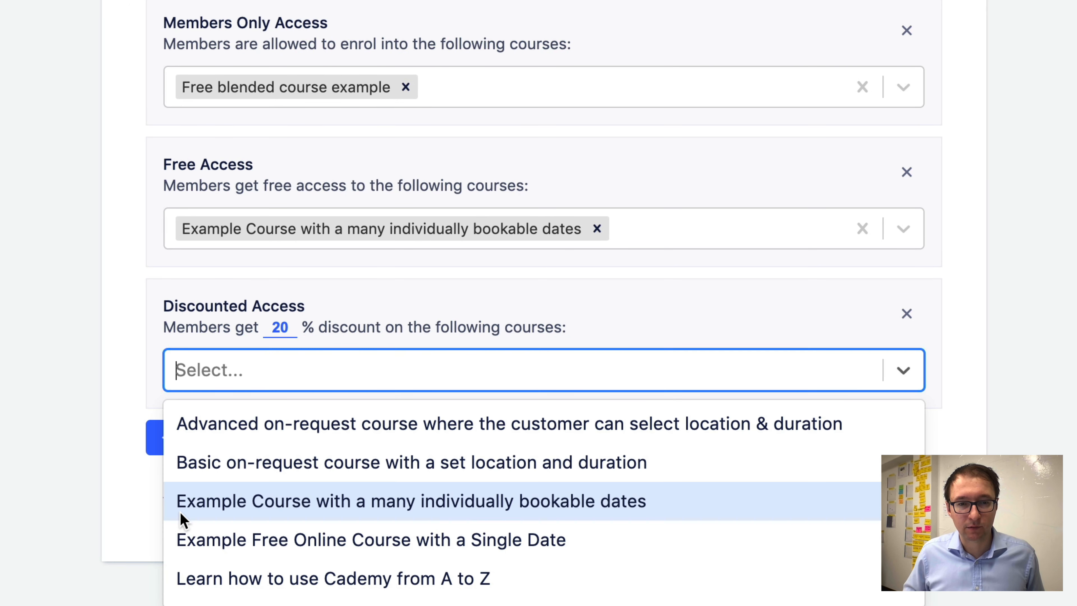
{"action": "type", "text": "blo"}
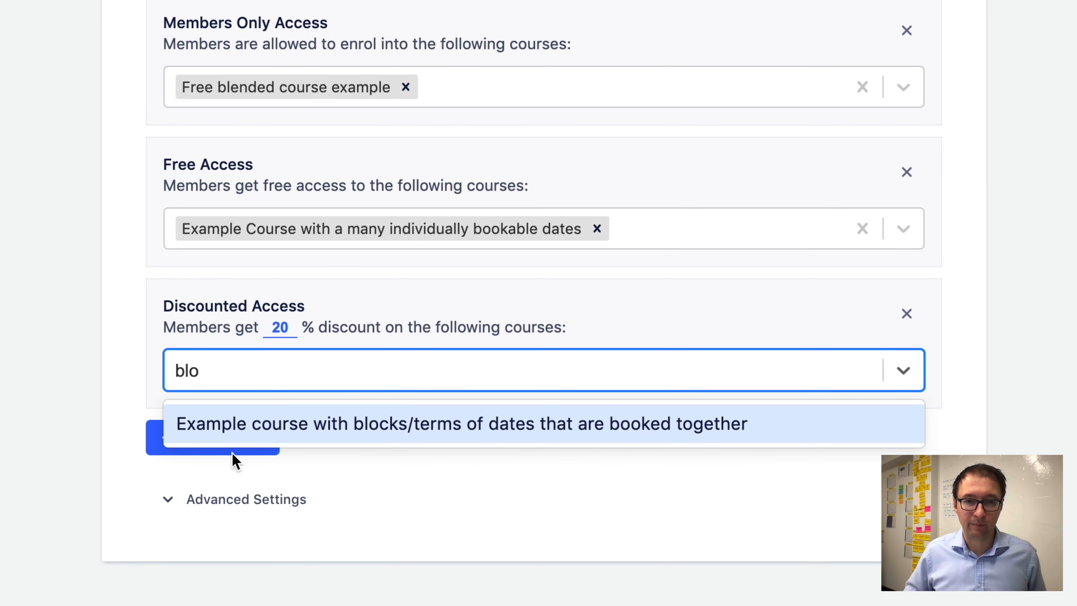
{"action": "left_click", "coordinate": [231, 440]}
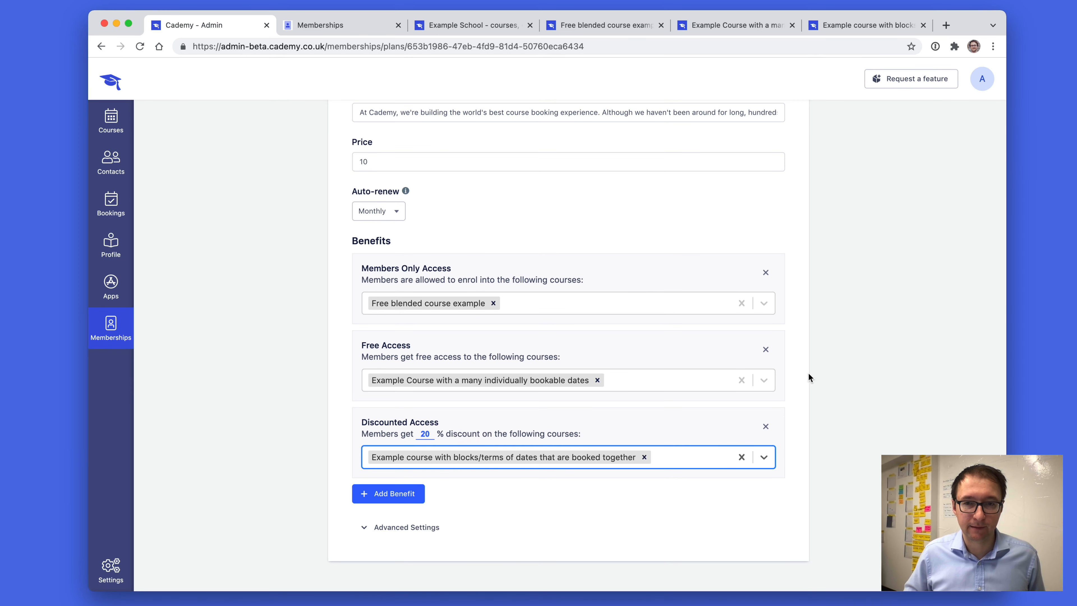
Save the Example Membership plan with its new discount benefit
{"action": "scroll", "coordinate": [797, 297], "scroll_direction": "up", "scroll_amount": 5}
{"action": "left_click", "coordinate": [778, 197]}
{"action": "scroll", "coordinate": [824, 365], "scroll_direction": "down", "scroll_amount": 5}
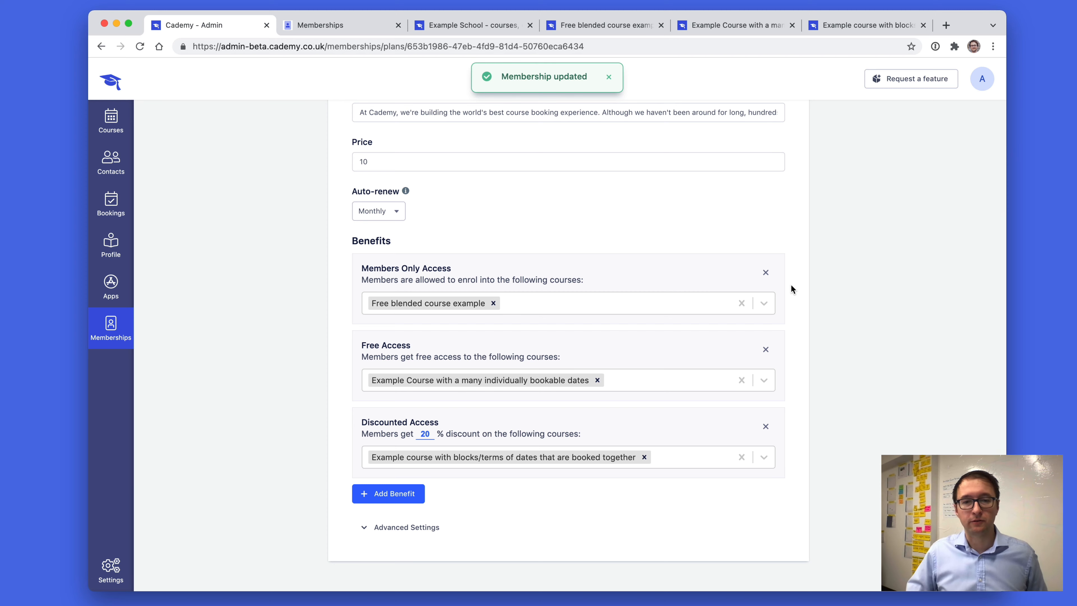
Expand the plan's advanced settings, review them, and look through the auto-renew options without changing the interval
{"action": "left_click", "coordinate": [422, 527]}
{"action": "scroll", "coordinate": [479, 499], "scroll_direction": "down", "scroll_amount": 3}
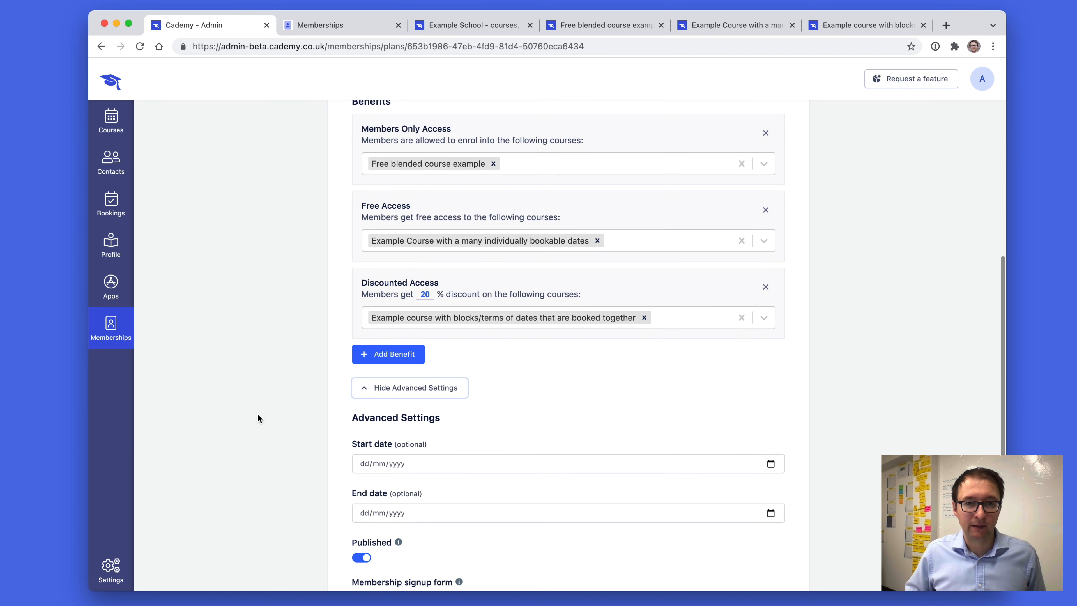
{"action": "scroll", "coordinate": [254, 416], "scroll_direction": "down", "scroll_amount": 2}
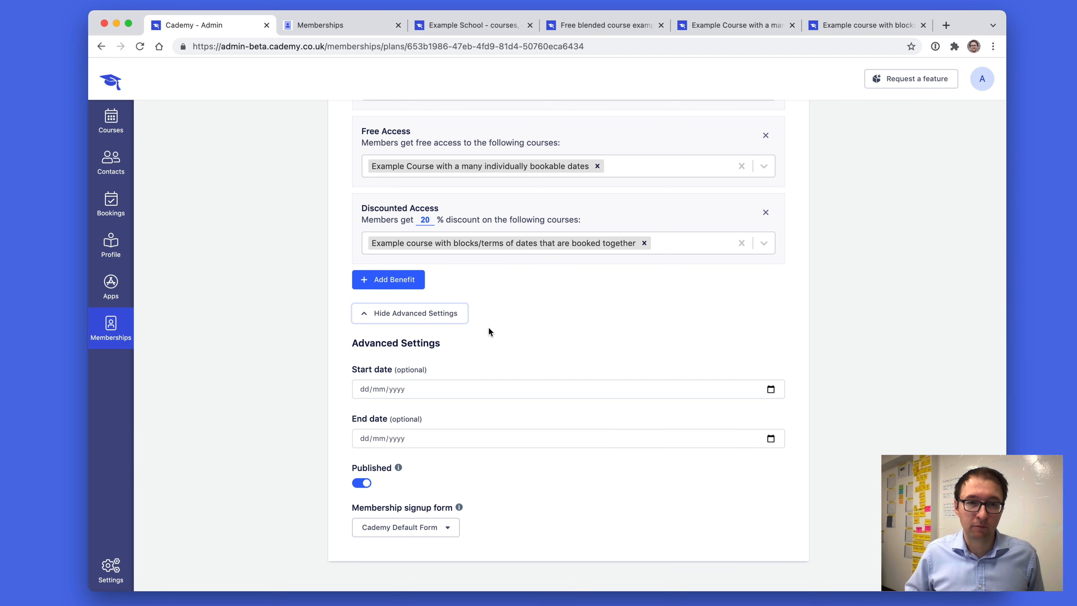
{"action": "scroll", "coordinate": [389, 349], "scroll_direction": "up", "scroll_amount": 1}
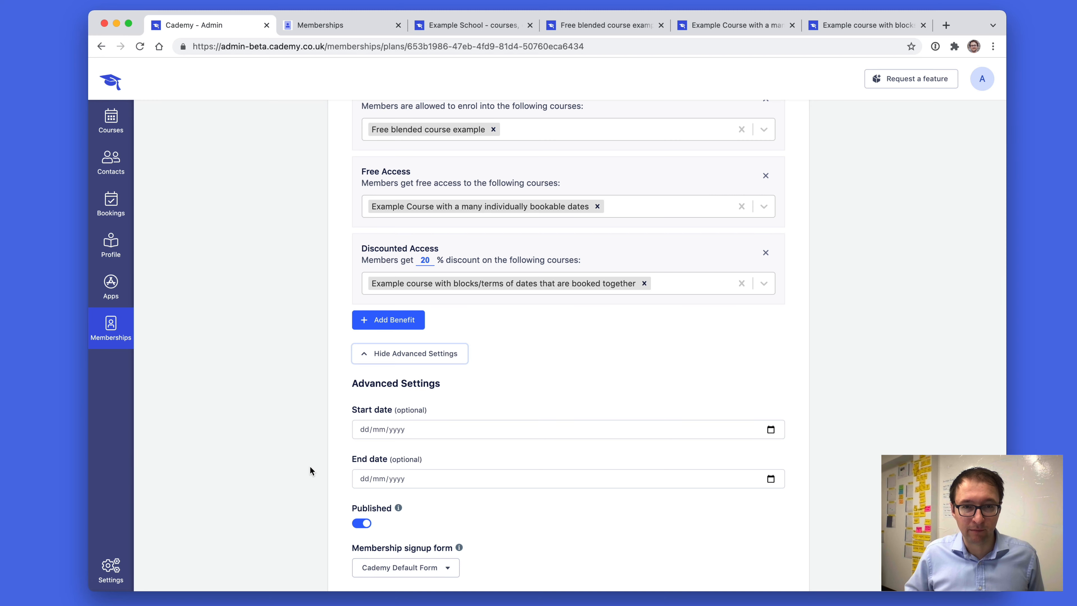
{"action": "scroll", "coordinate": [310, 466], "scroll_direction": "up", "scroll_amount": 10}
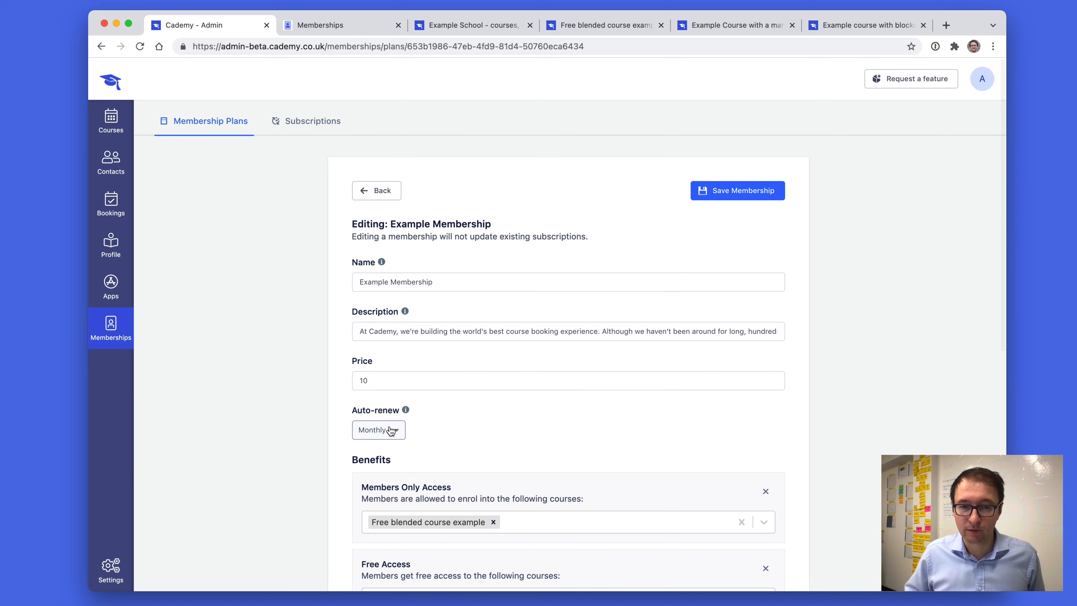
{"action": "left_click", "coordinate": [391, 431]}
{"action": "left_click", "coordinate": [255, 443]}
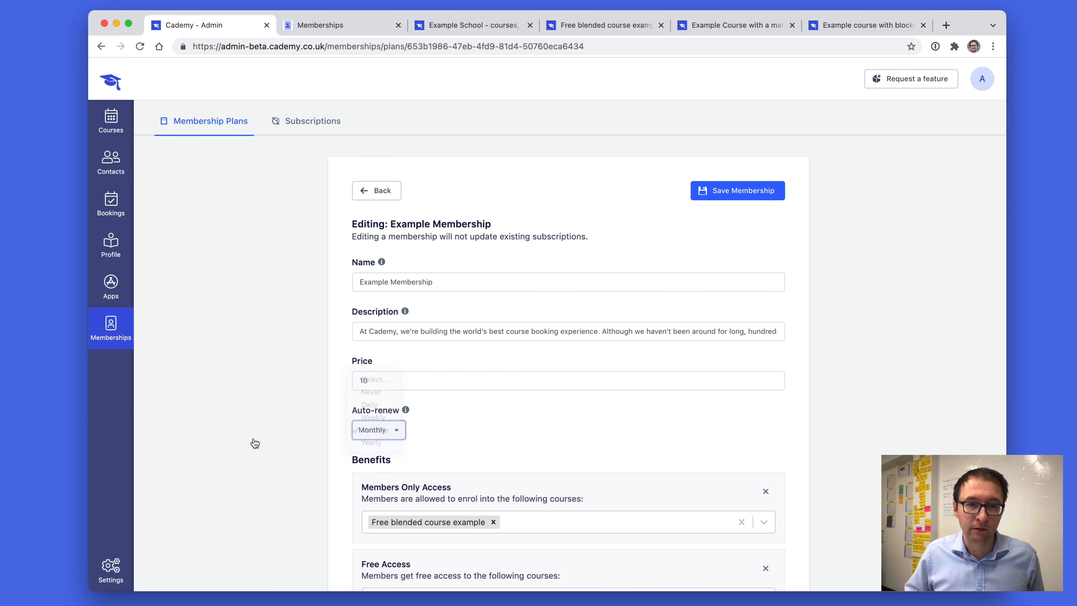
Review the plan's optional start and end dates and publishing setting, and view the available membership signup forms without switching form
{"action": "scroll", "coordinate": [254, 443], "scroll_direction": "down", "scroll_amount": 10}
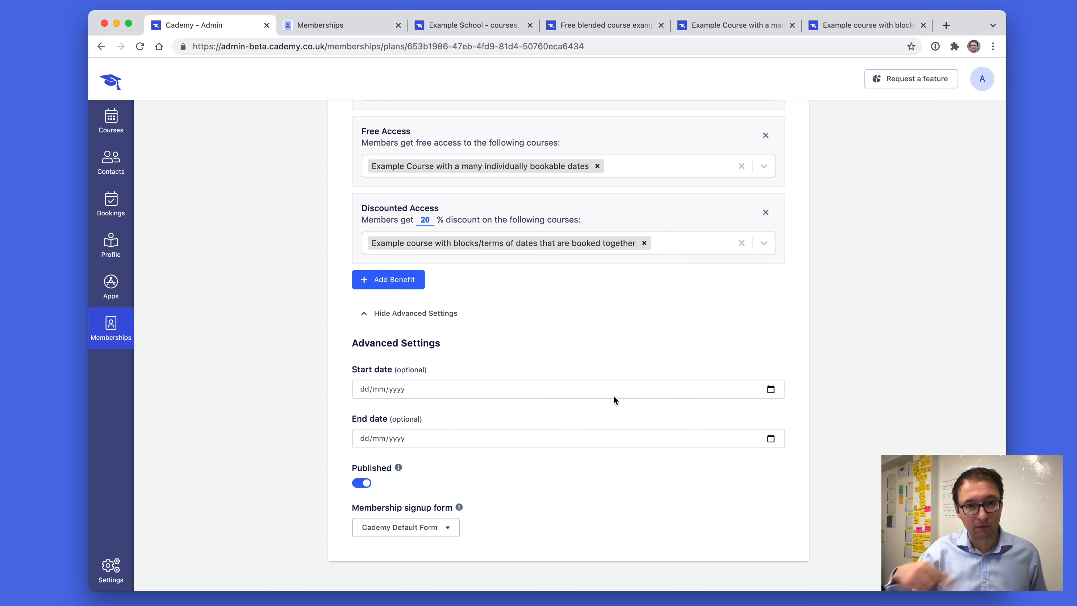
{"action": "scroll", "coordinate": [614, 396], "scroll_direction": "up", "scroll_amount": 2}
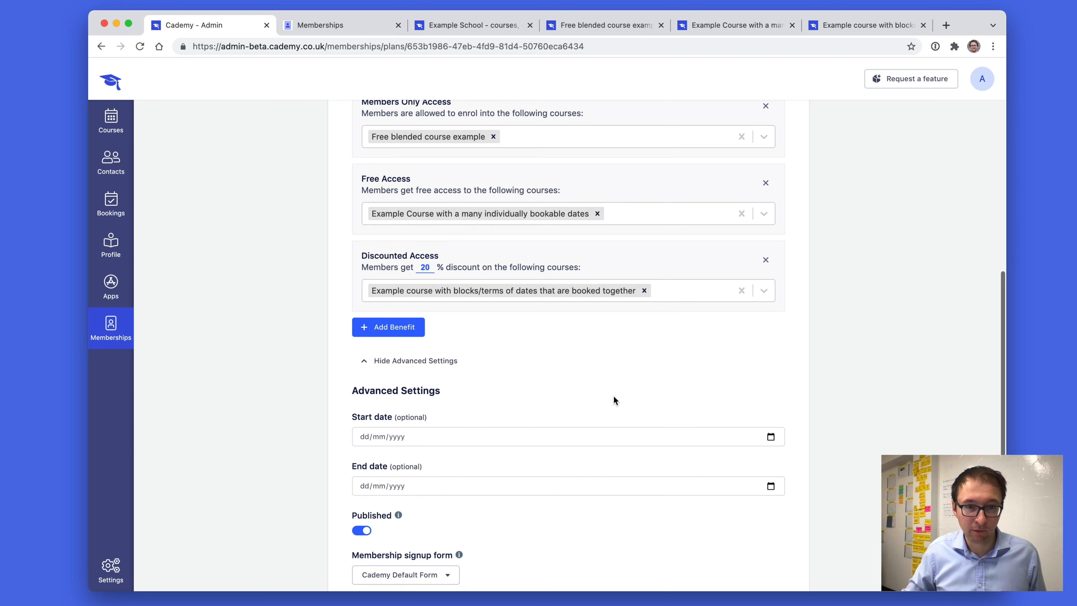
{"action": "scroll", "coordinate": [614, 396], "scroll_direction": "down", "scroll_amount": 2}
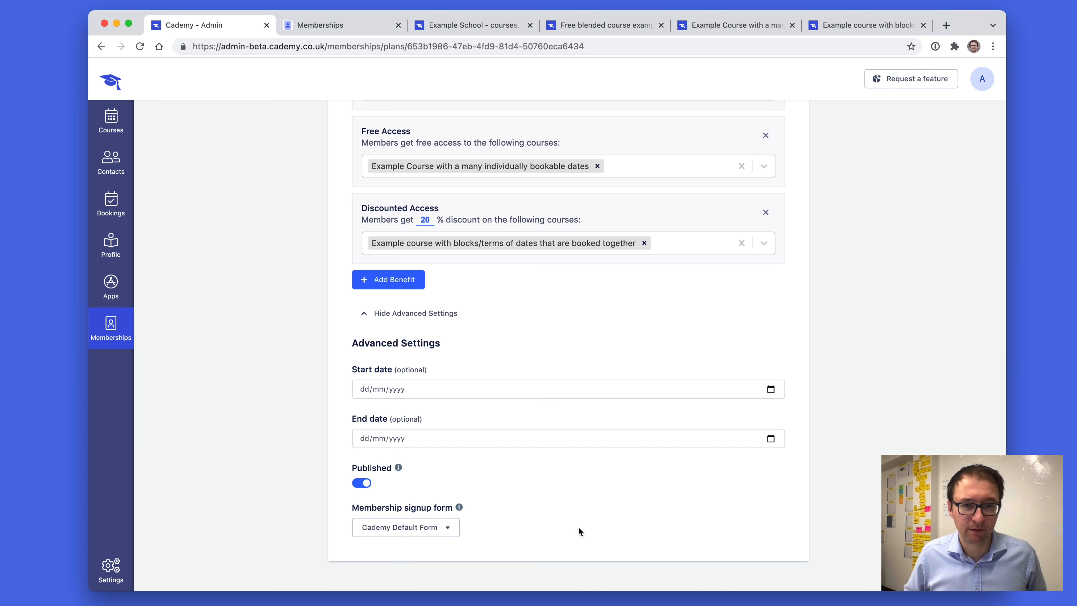
{"action": "left_click", "coordinate": [375, 533]}
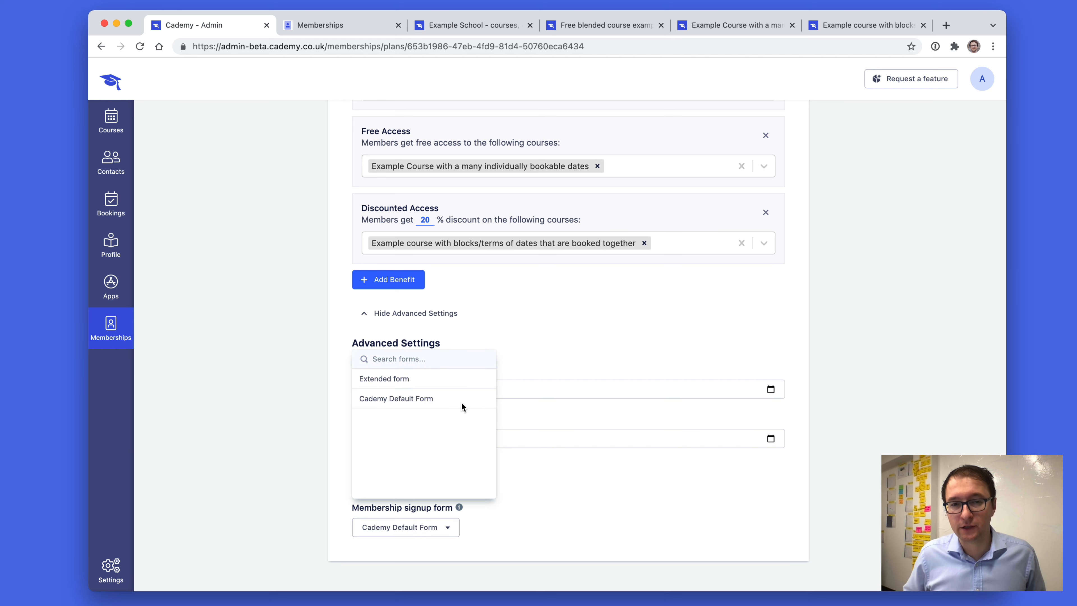
{"action": "left_click", "coordinate": [651, 554]}
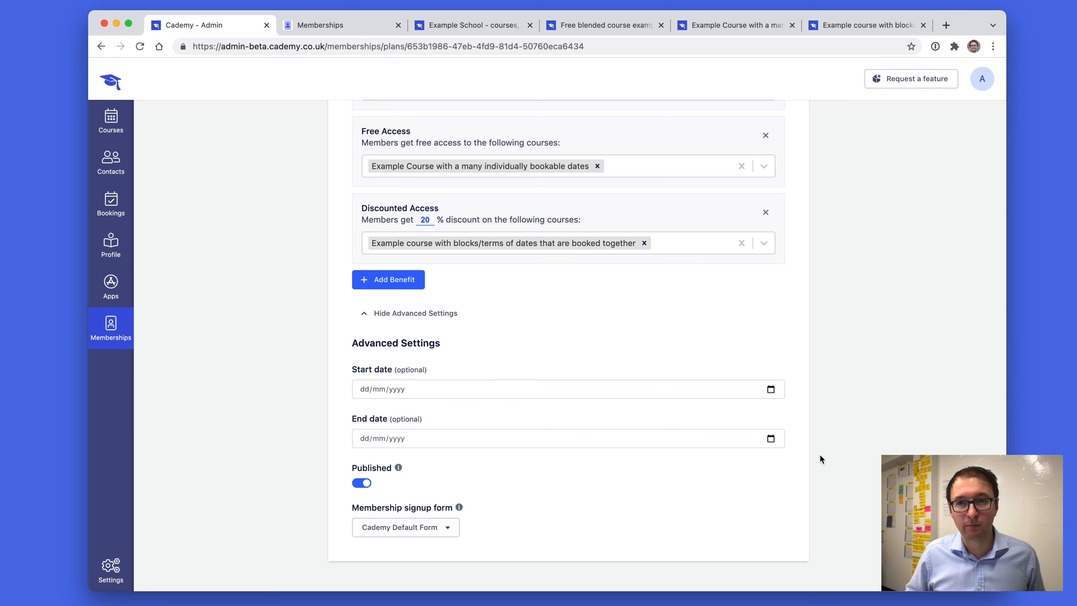
Save the Example Membership plan again and view the help preview for its description
{"action": "scroll", "coordinate": [905, 407], "scroll_direction": "up", "scroll_amount": 10}
{"action": "left_click", "coordinate": [714, 198]}
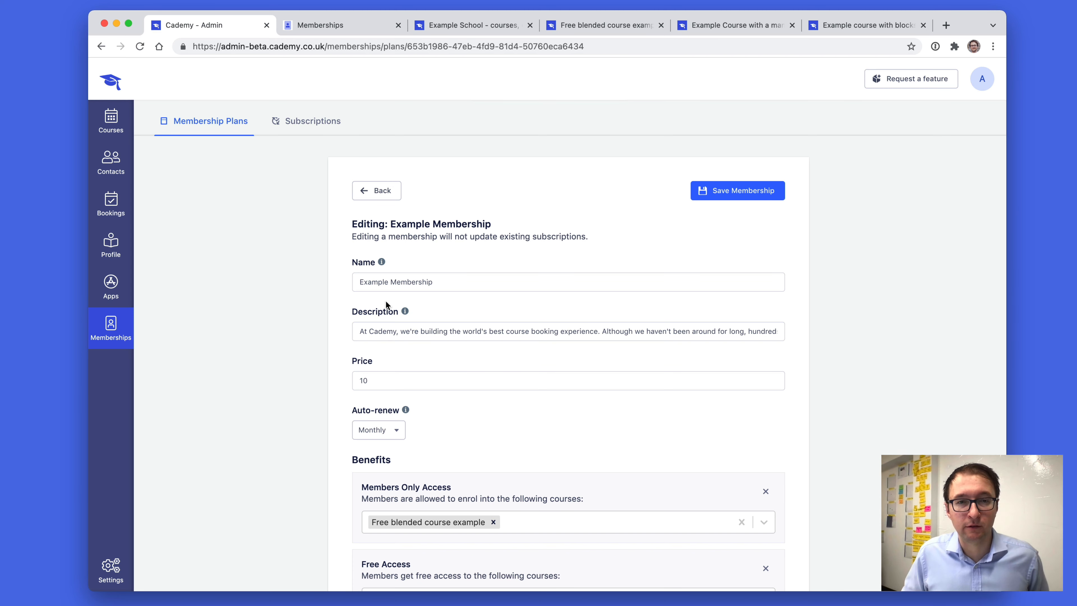
{"action": "mouse_move", "coordinate": [403, 311]}
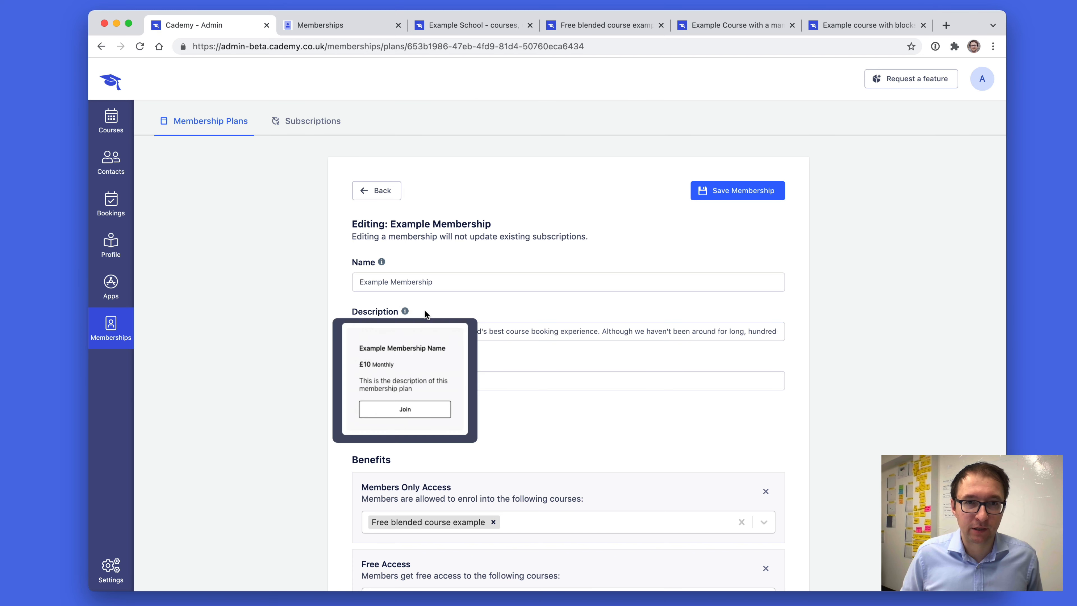
Reload the Example School's public memberships page and examine the Example Membership's description
{"action": "left_click", "coordinate": [461, 25]}
{"action": "left_click", "coordinate": [140, 46]}
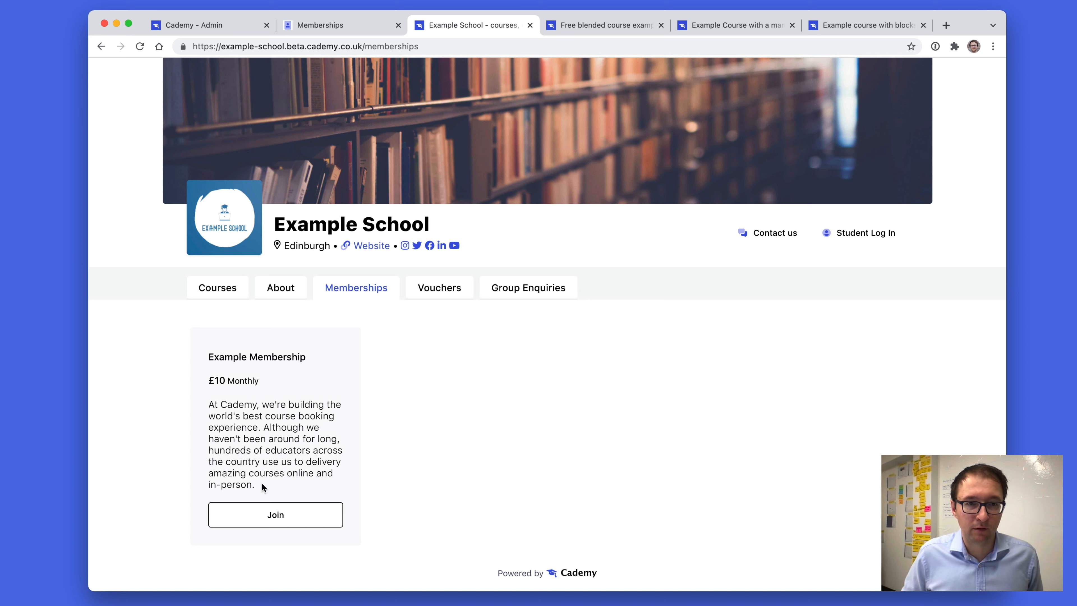
{"action": "left_click_drag", "start_coordinate": [213, 405], "coordinate": [258, 485]}
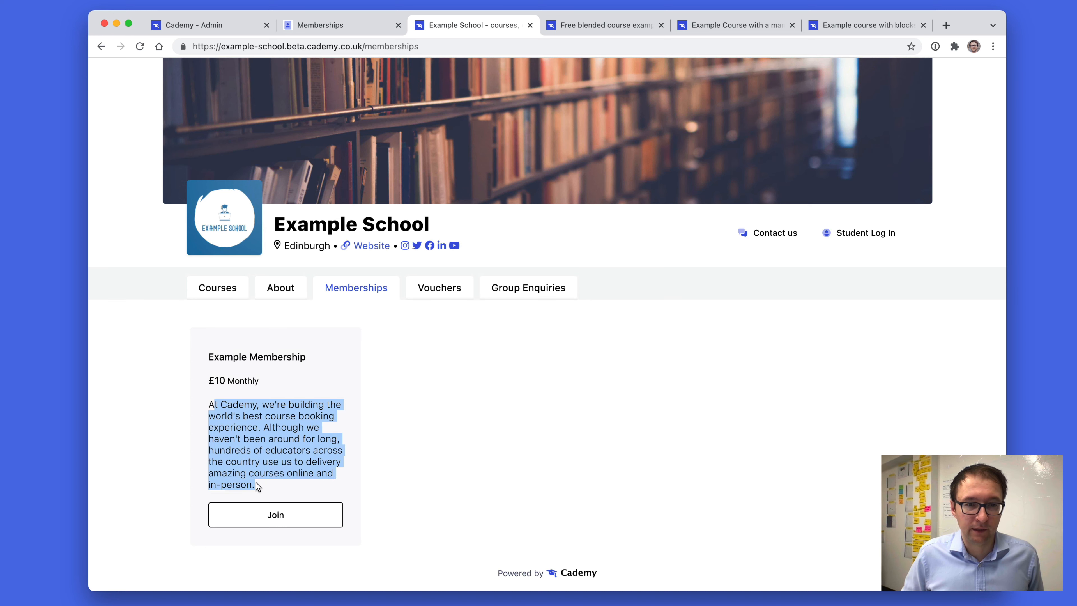
{"action": "left_click", "coordinate": [269, 483]}
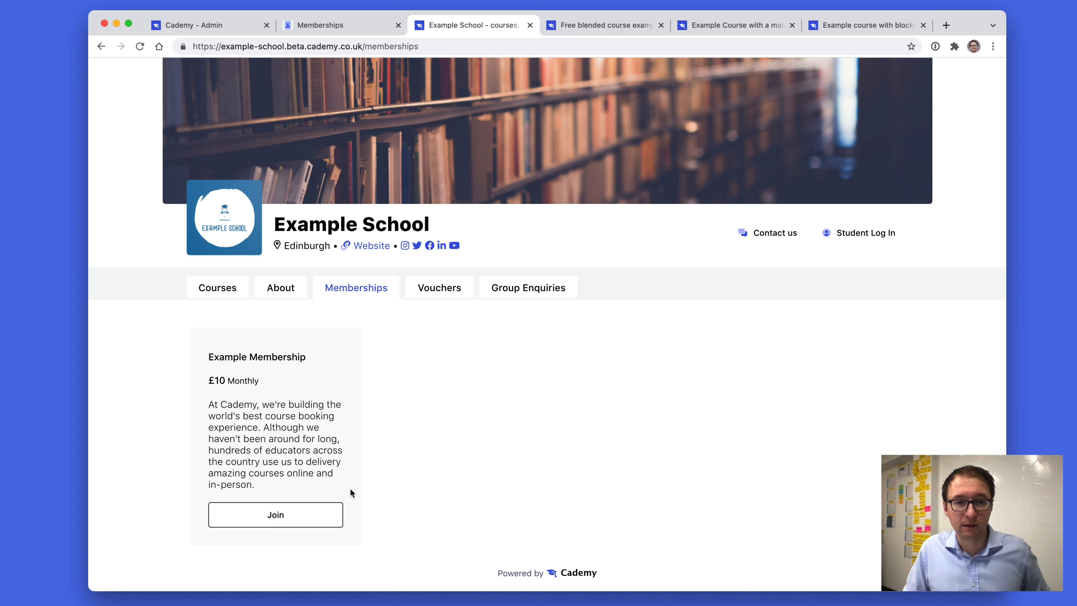
Start joining the Example Membership and fill in the customer's first name, last name, e-mail and telephone with sample data
{"action": "left_click", "coordinate": [324, 515]}
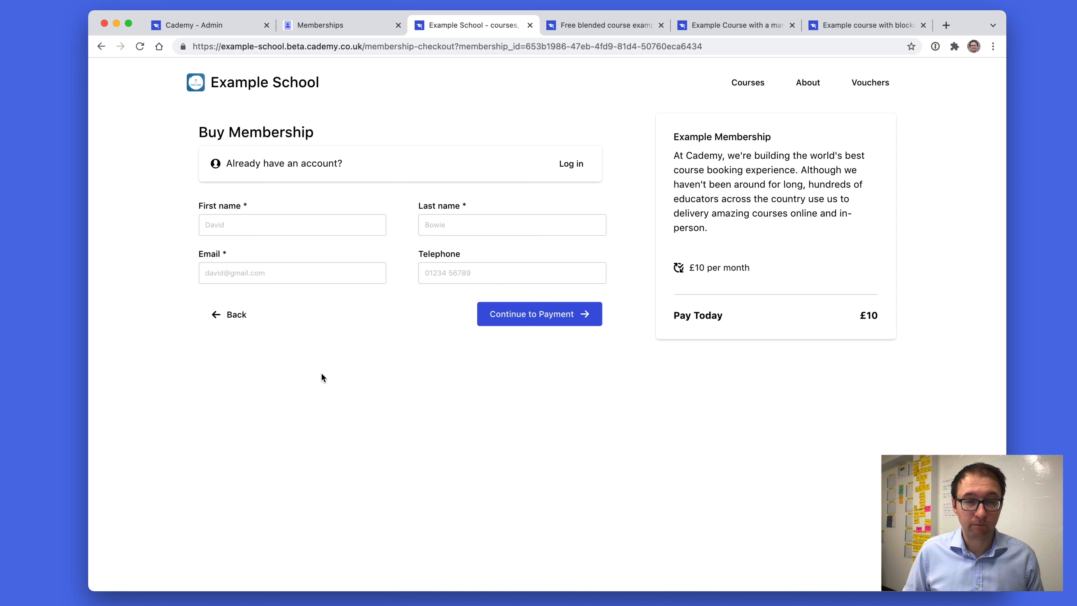
{"action": "key", "text": "alt+shift+f"}
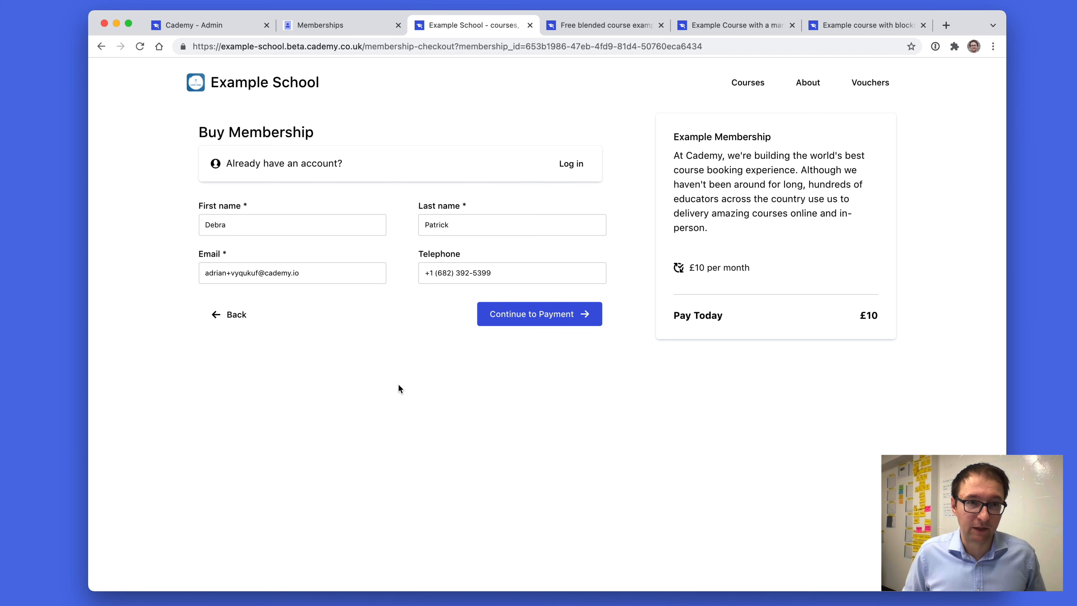
Check the membership signup form setting of the plan in the Cademy admin, and return to the membership checkout
{"action": "left_click", "coordinate": [208, 25]}
{"action": "scroll", "coordinate": [392, 415], "scroll_direction": "down", "scroll_amount": 10}
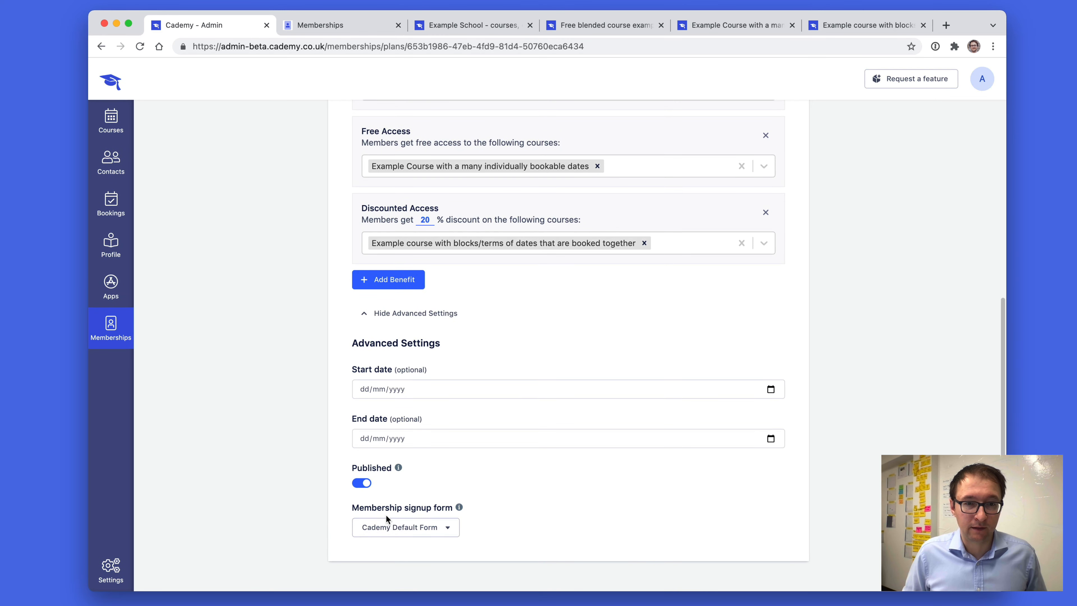
{"action": "left_click", "coordinate": [452, 26]}
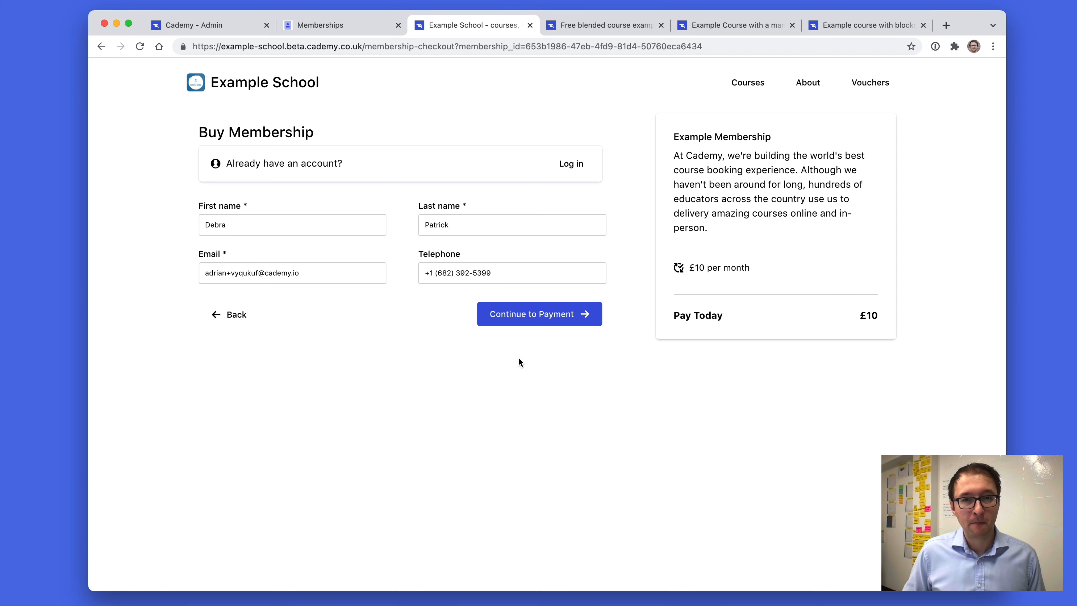
Continue to payment and fill in the test card number, expiry, CVC and a numeric postal code for the membership purchase
{"action": "left_click", "coordinate": [509, 315]}
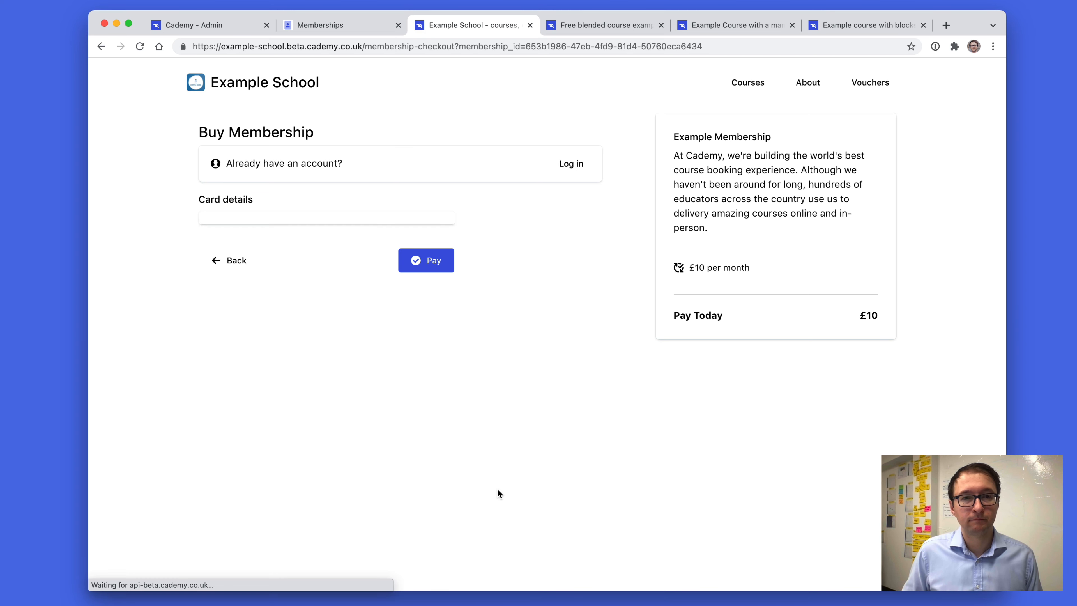
{"action": "key", "text": "alt+shift+f"}
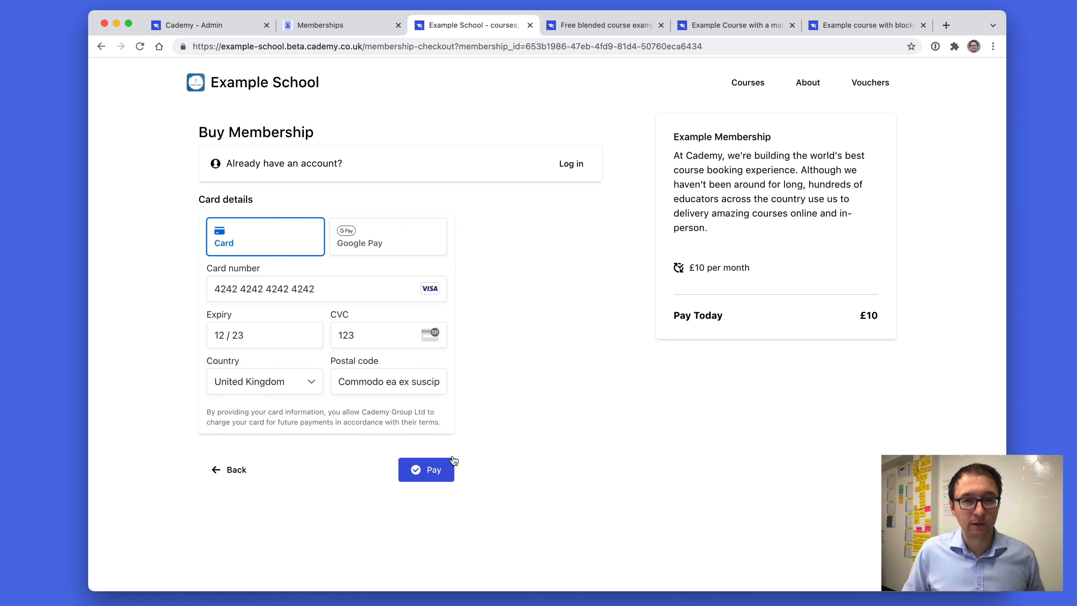
{"action": "double_click", "coordinate": [402, 382]}
{"action": "triple_click", "coordinate": [402, 384]}
{"action": "type", "text": "12345"}
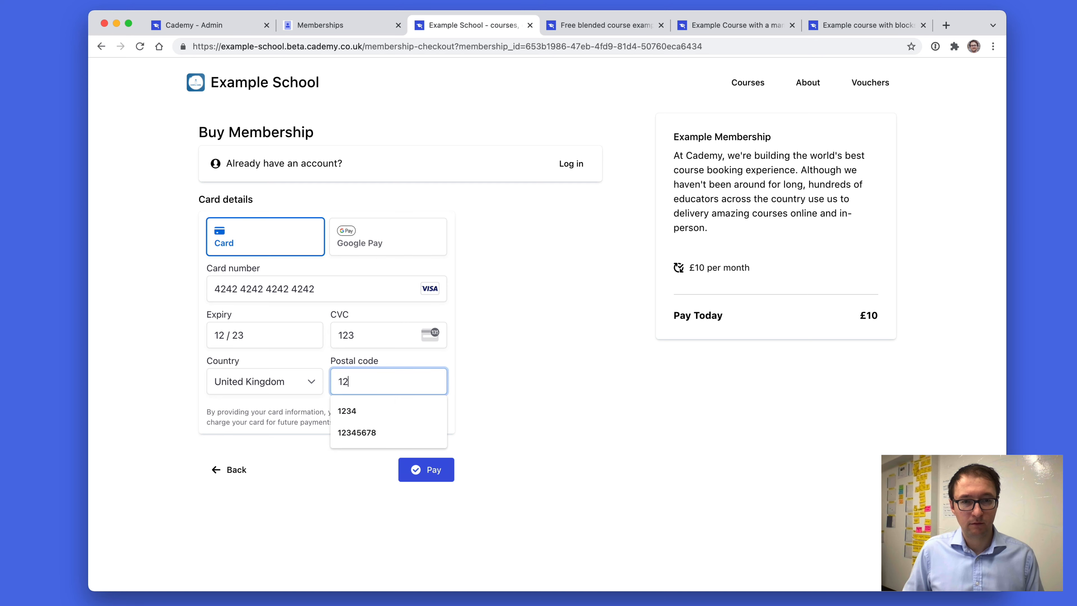
{"action": "left_click", "coordinate": [523, 440]}
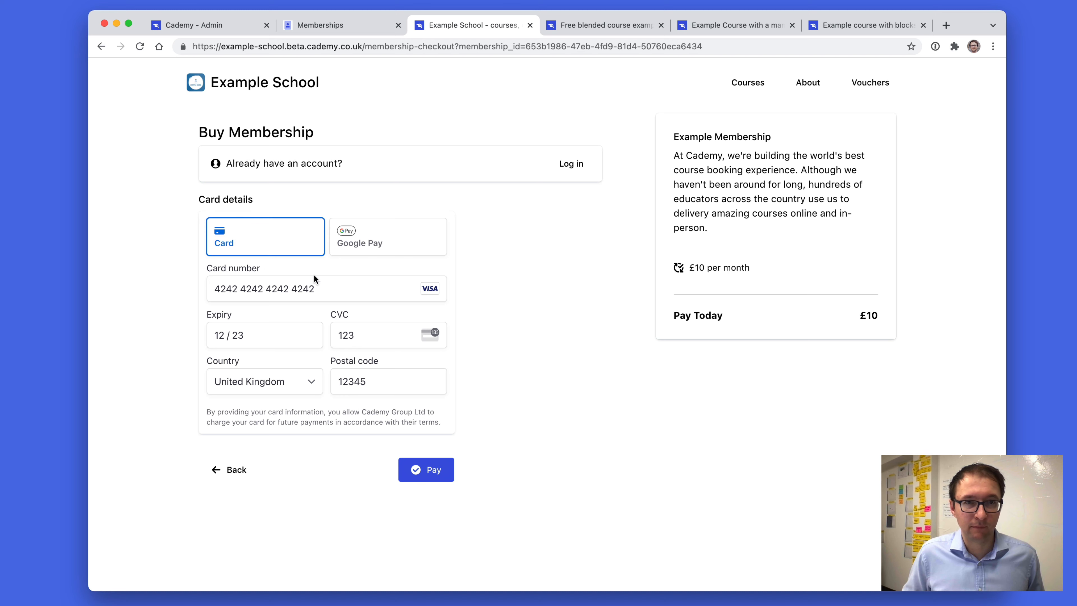
{"action": "double_click", "coordinate": [295, 54]}
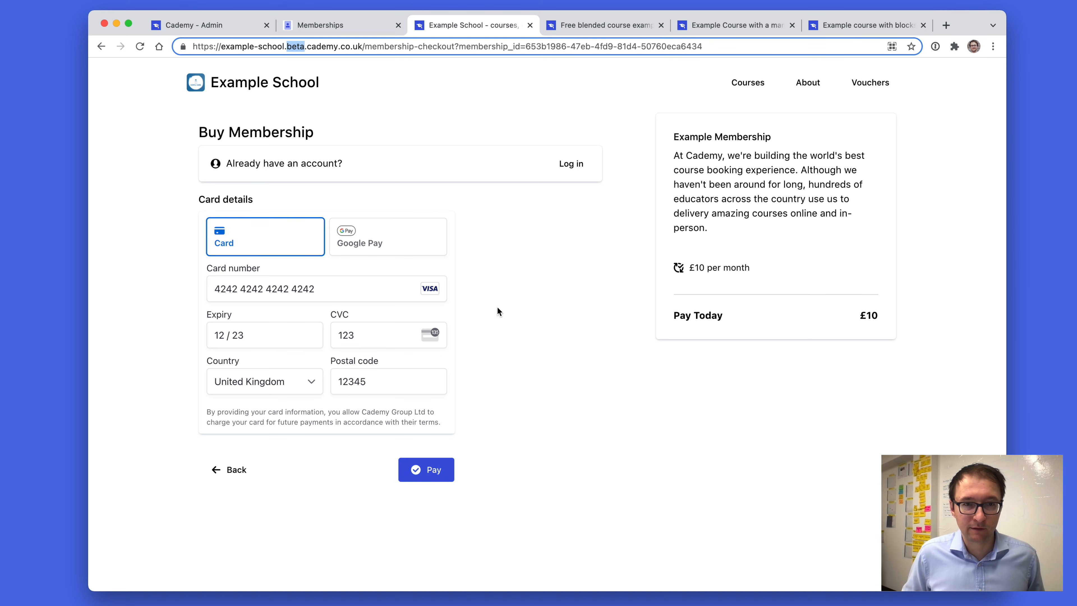
{"action": "left_click", "coordinate": [509, 365]}
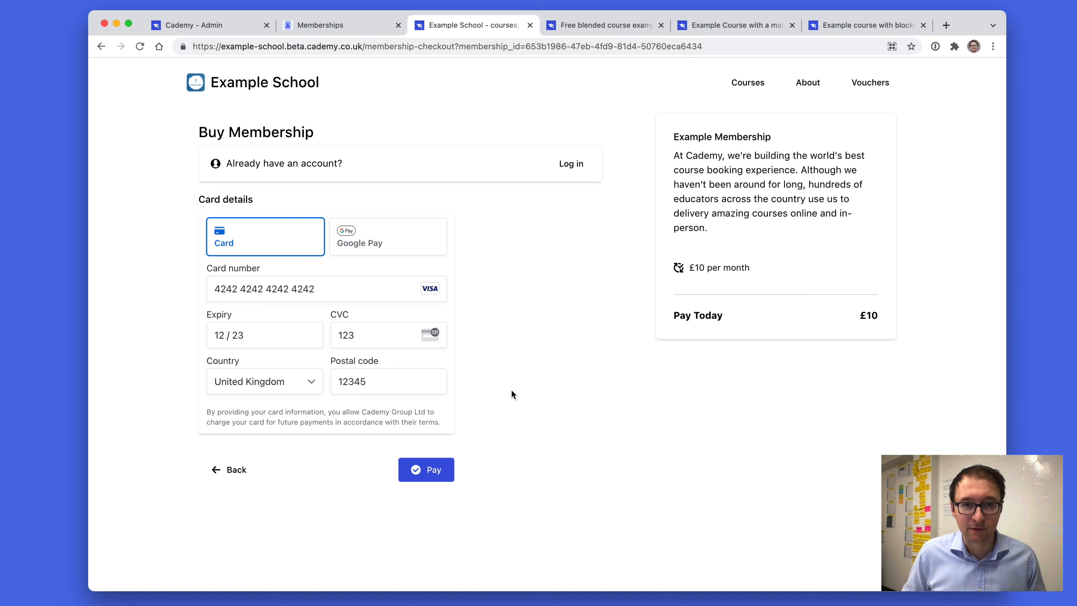
Pay for the Example Membership and dismiss the browser's offer to save the card
{"action": "left_click", "coordinate": [425, 471]}
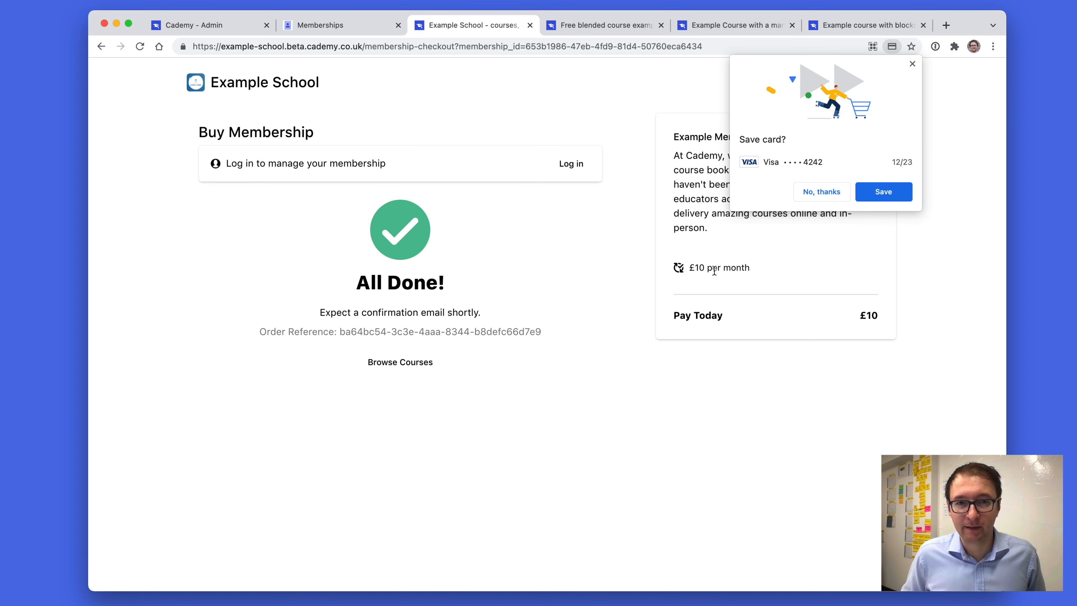
{"action": "left_click", "coordinate": [913, 64]}
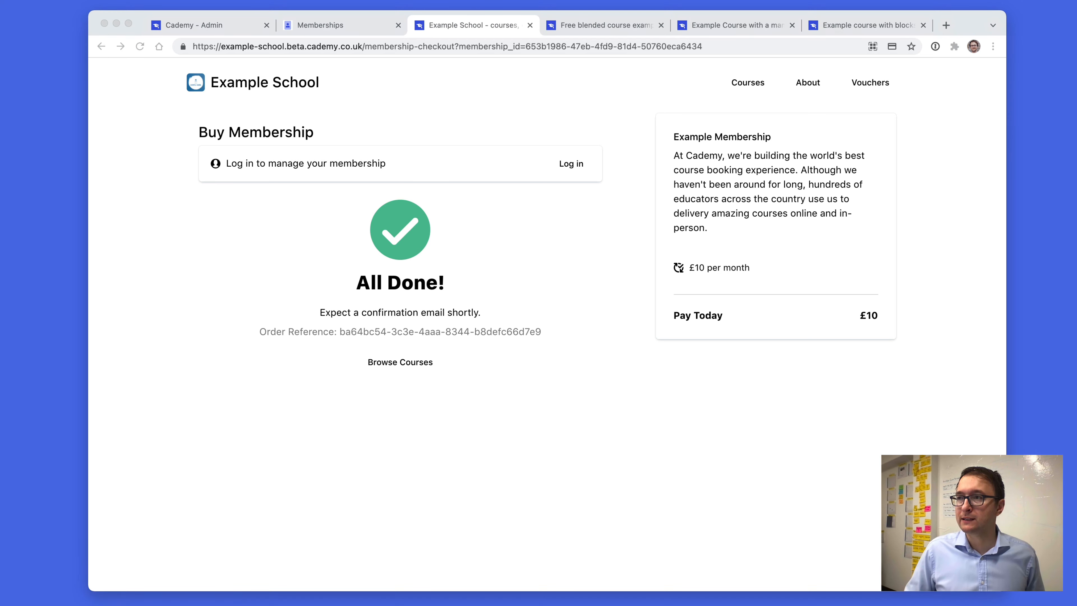
Switch to Gmail and examine the school's subscription confirmation email for Example Membership
{"action": "left_click_drag", "start_coordinate": [909, 120], "coordinate": [888, 27]}
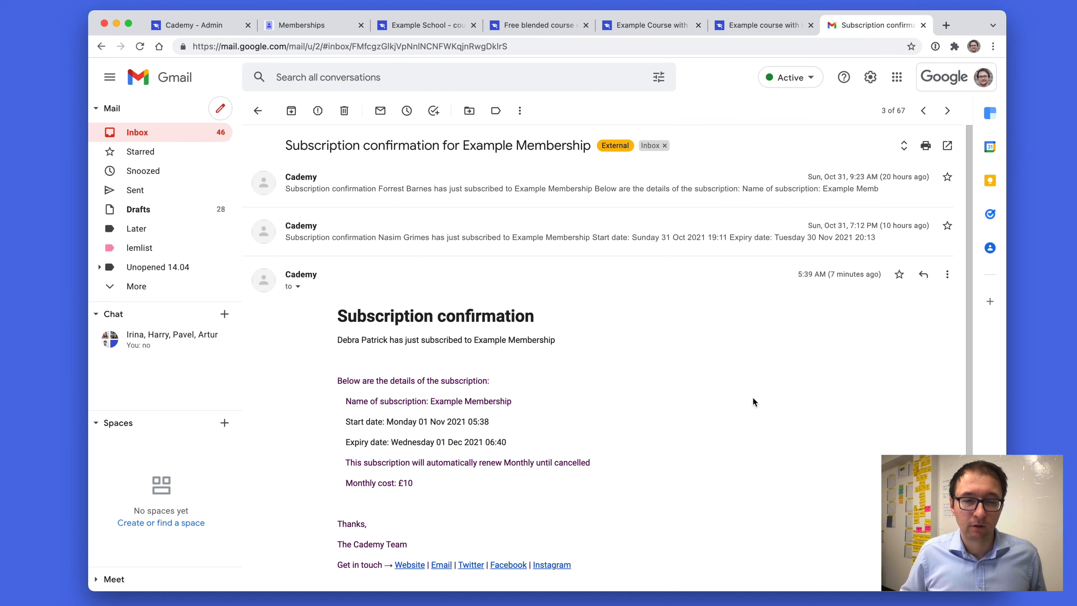
{"action": "scroll", "coordinate": [752, 397], "scroll_direction": "down", "scroll_amount": 2}
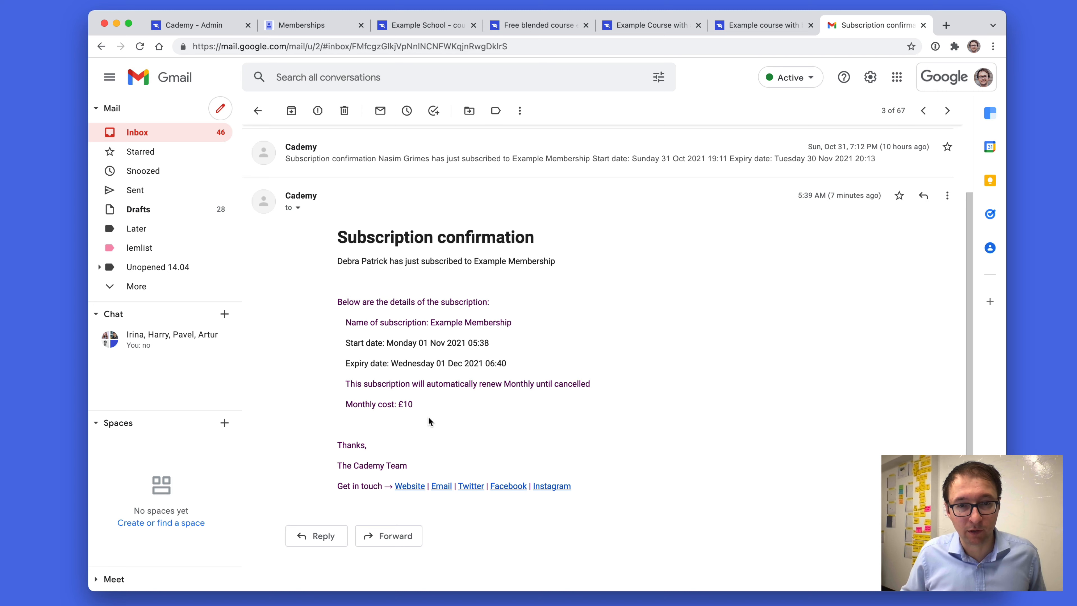
{"action": "scroll", "coordinate": [430, 415], "scroll_direction": "up", "scroll_amount": 3}
Examine the start date and monthly cost in the customer's subscription email, and open its page for viewing and managing the subscription
{"action": "left_click", "coordinate": [923, 111]}
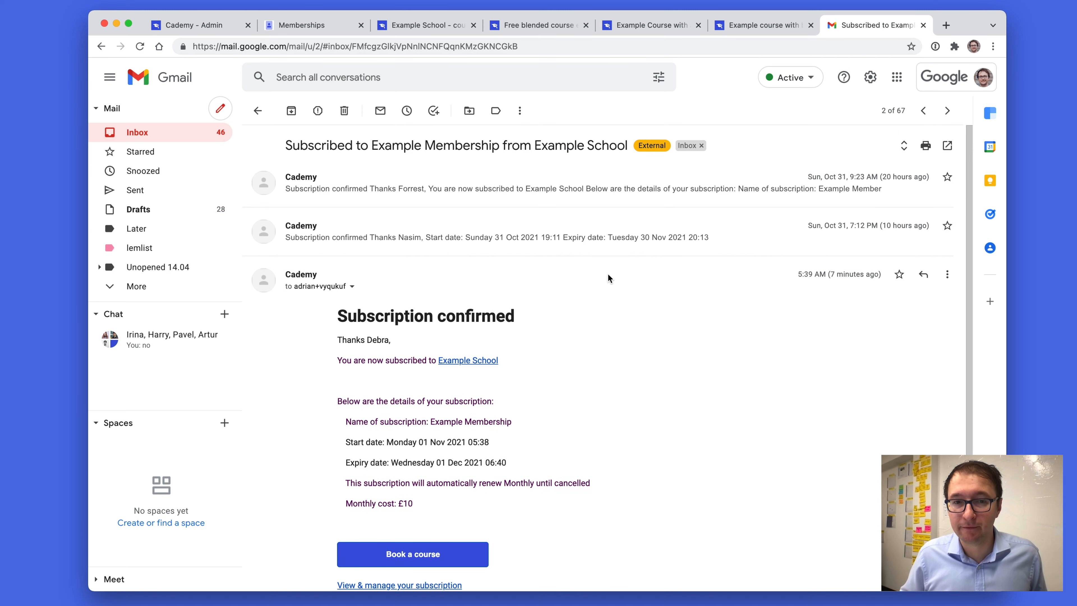
{"action": "scroll", "coordinate": [541, 395], "scroll_direction": "down", "scroll_amount": 3}
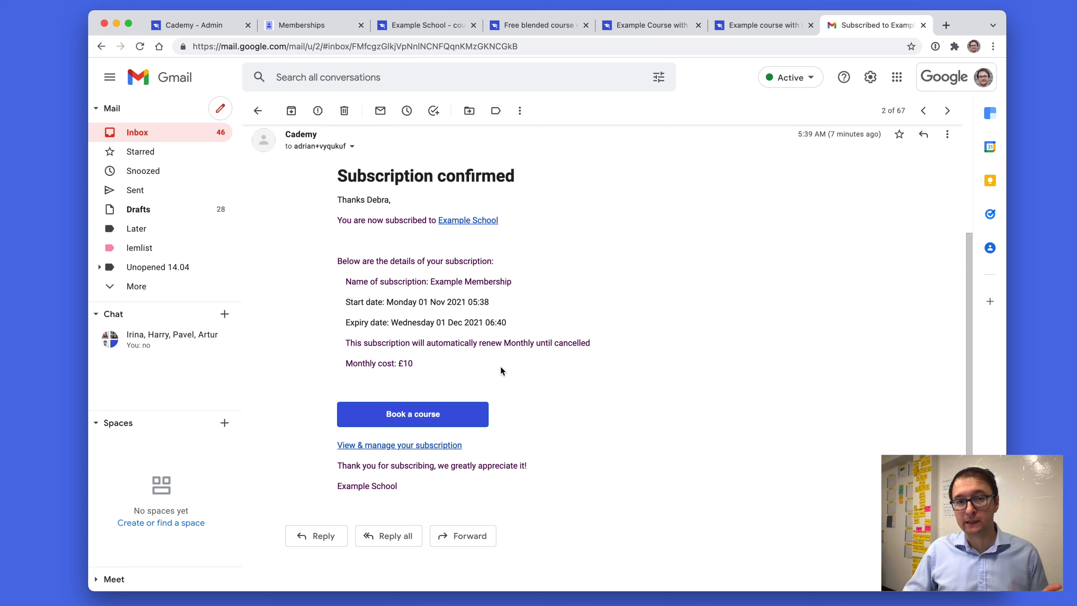
{"action": "triple_click", "coordinate": [383, 365]}
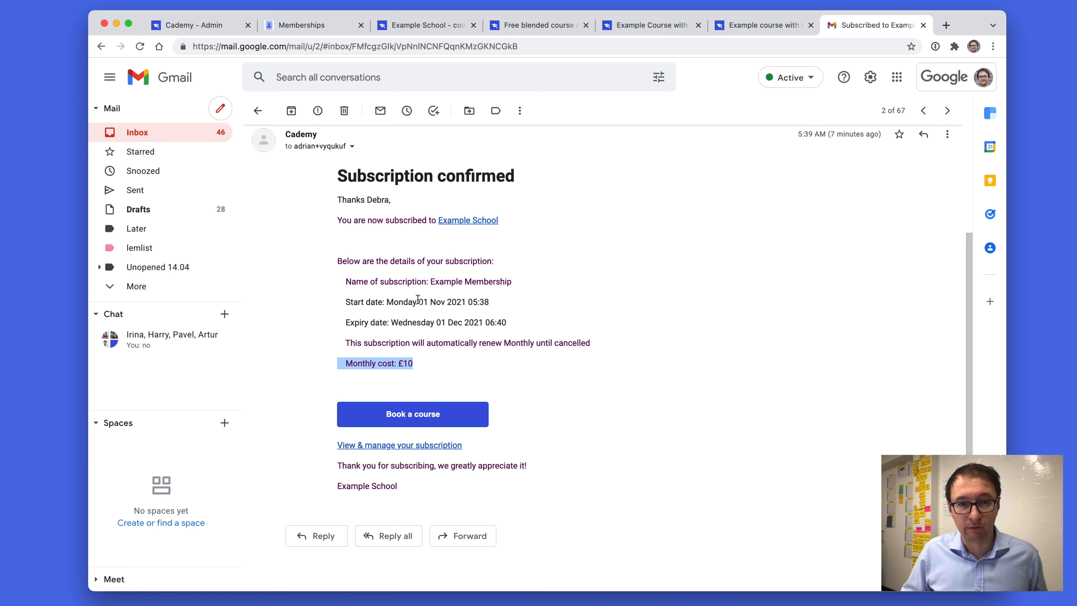
{"action": "left_click_drag", "start_coordinate": [416, 301], "coordinate": [435, 301]}
{"action": "left_click", "coordinate": [426, 357]}
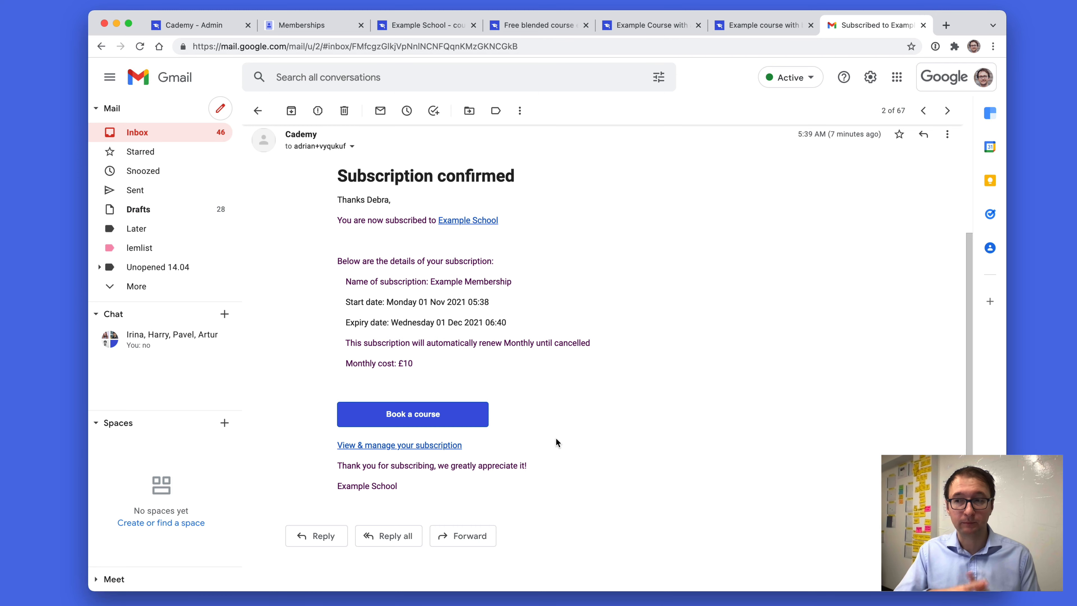
{"action": "left_click", "coordinate": [445, 449]}
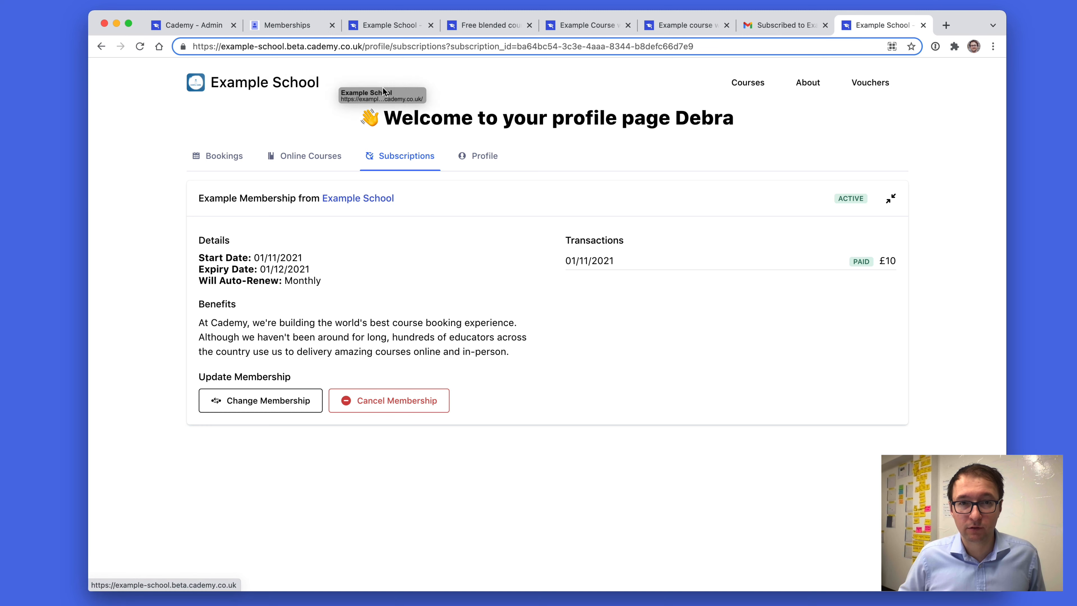
Reload the free blended course page, the individually bookable dates checkout and the blocks/terms course page as the logged-in member
{"action": "left_click", "coordinate": [499, 27]}
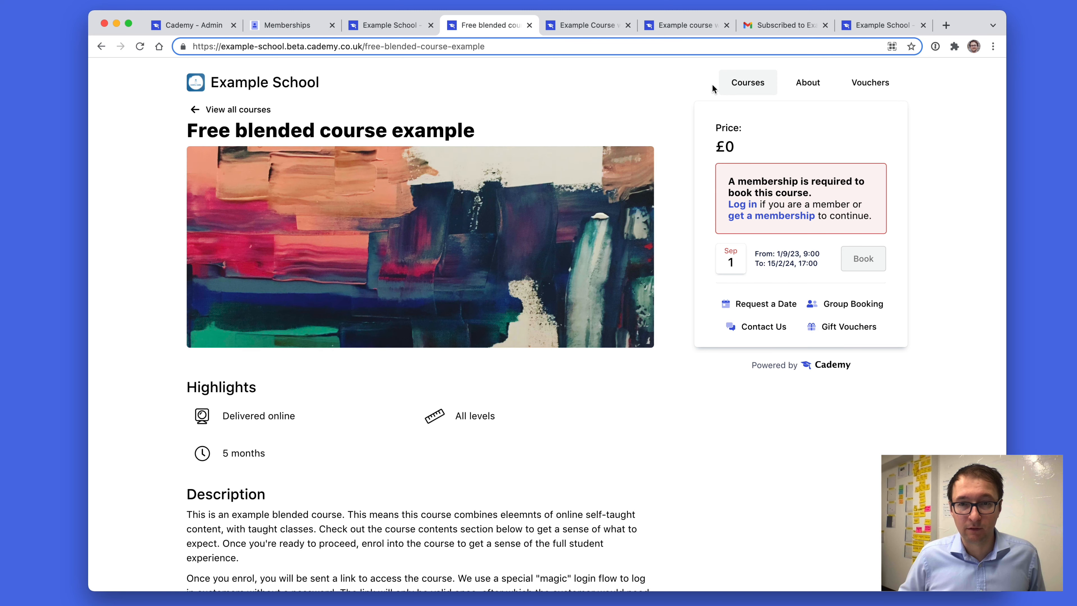
{"action": "left_click", "coordinate": [136, 47]}
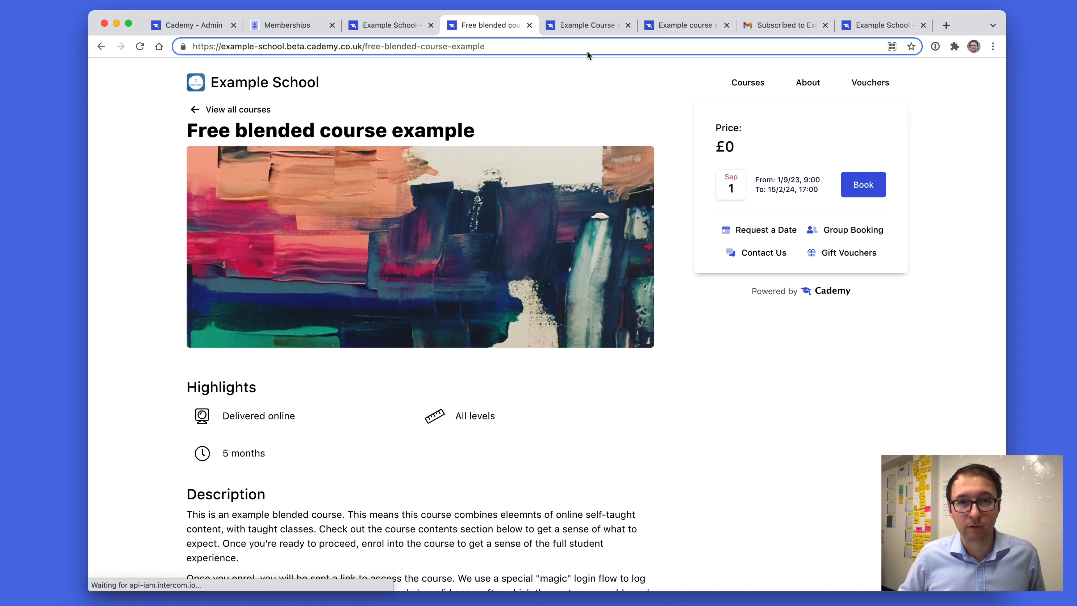
{"action": "left_click", "coordinate": [586, 27]}
{"action": "left_click", "coordinate": [140, 46]}
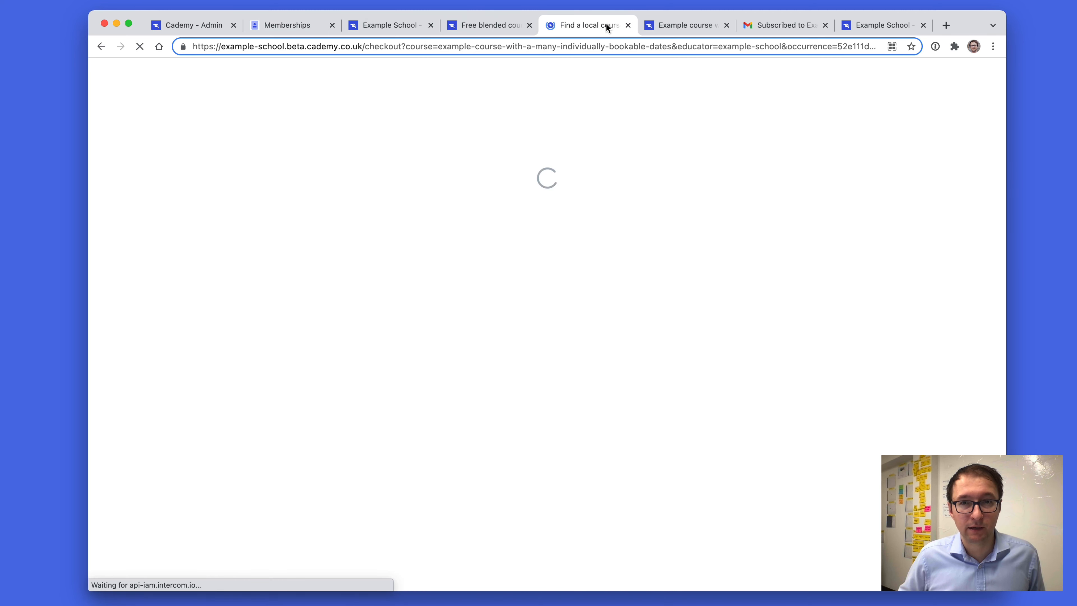
{"action": "left_click", "coordinate": [669, 27]}
{"action": "left_click", "coordinate": [140, 46]}
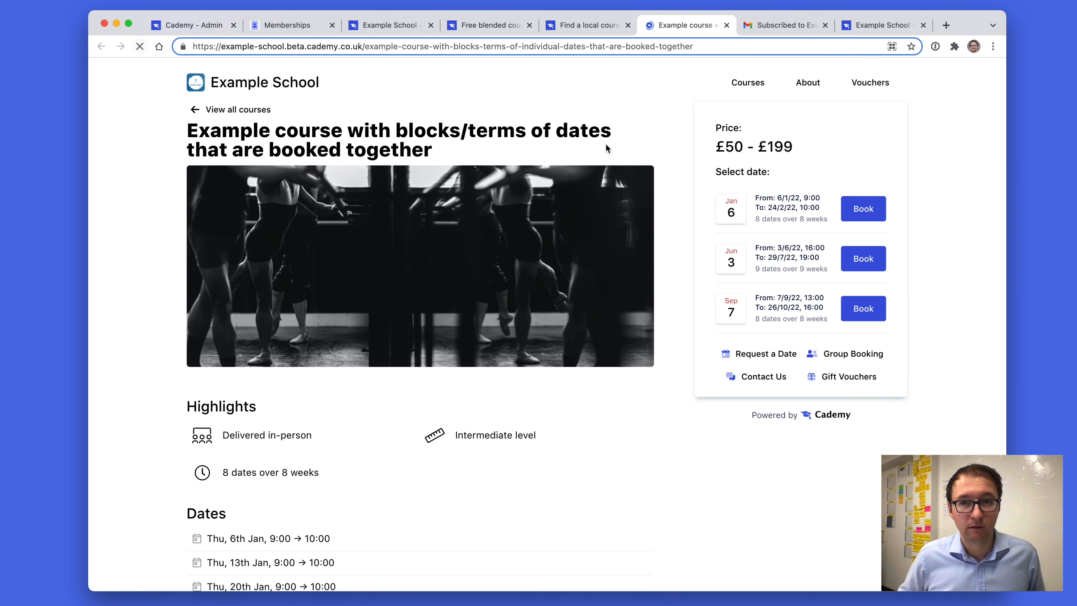
Return to the Free blended course example and start booking its September 1 date as the member
{"action": "left_click", "coordinate": [481, 25]}
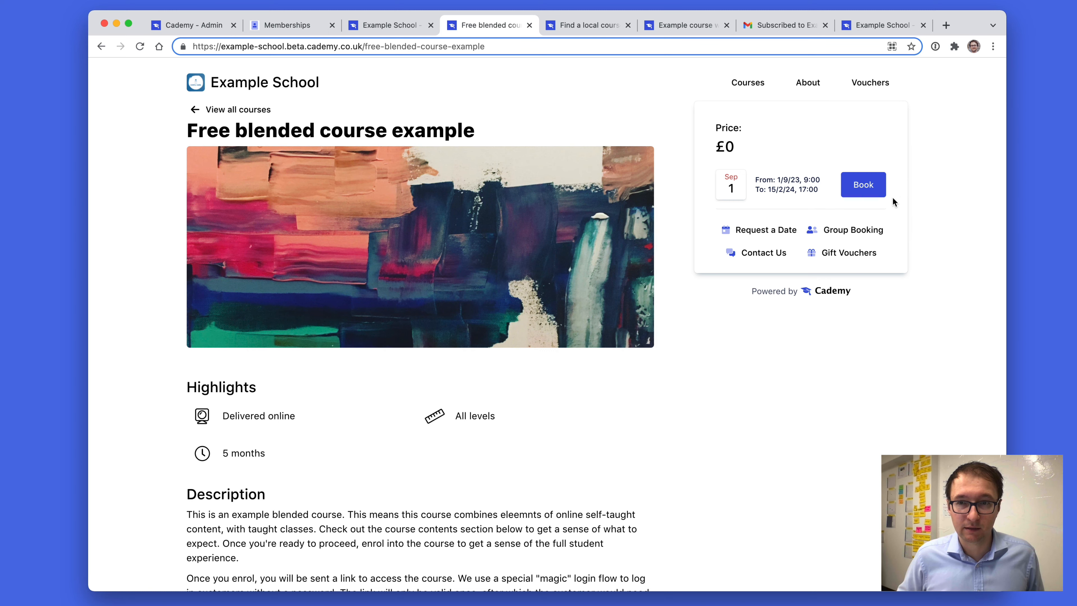
{"action": "left_click", "coordinate": [878, 197]}
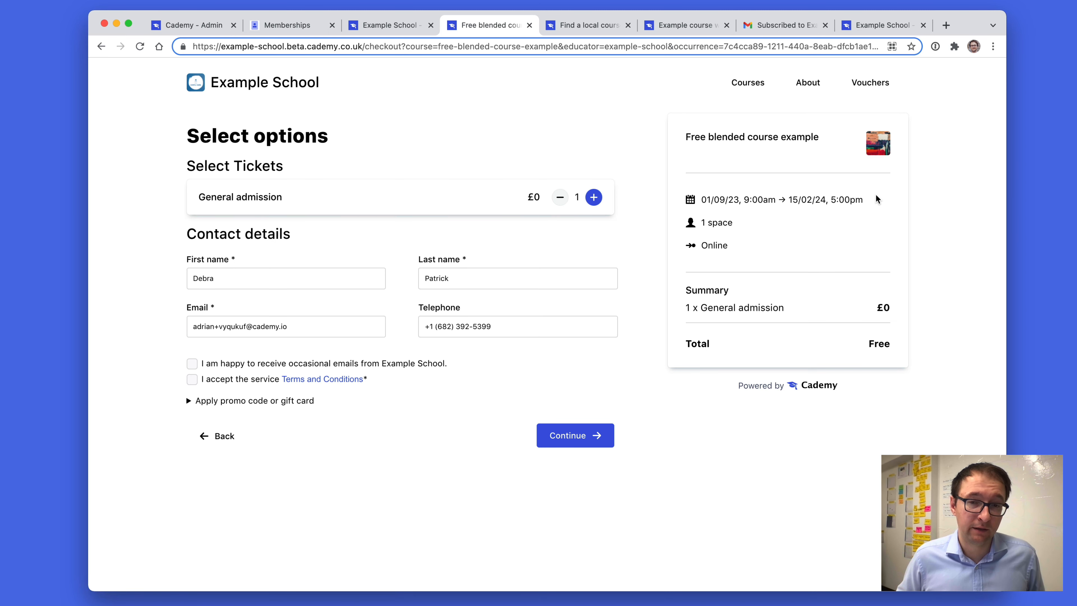
Check the free-space benefit in the individually bookable dates checkout with two General admission tickets, and set the quantity back to one
{"action": "left_click", "coordinate": [571, 32]}
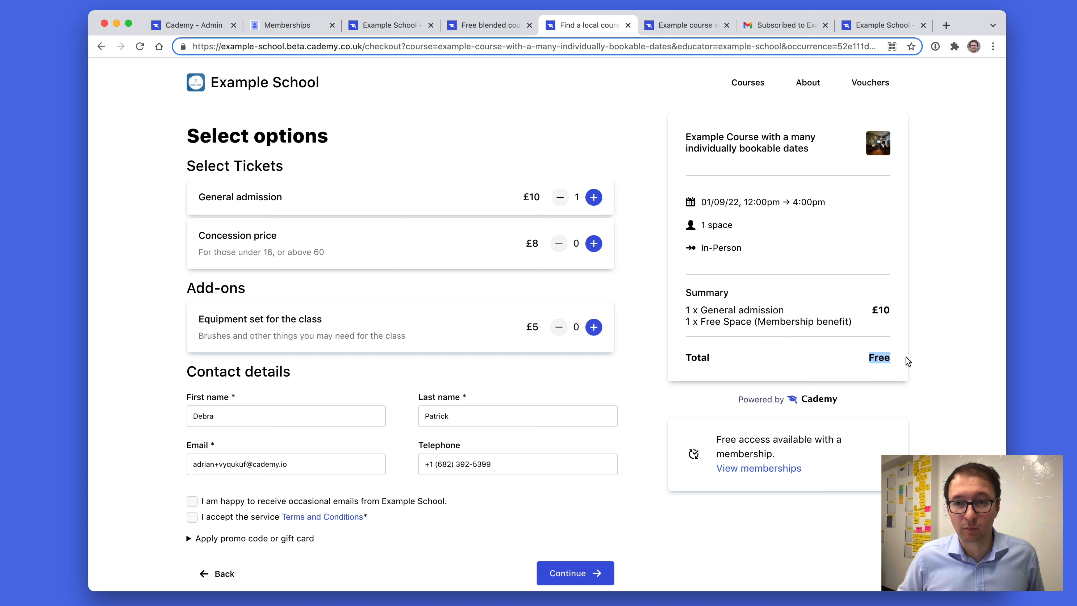
{"action": "left_click", "coordinate": [594, 198]}
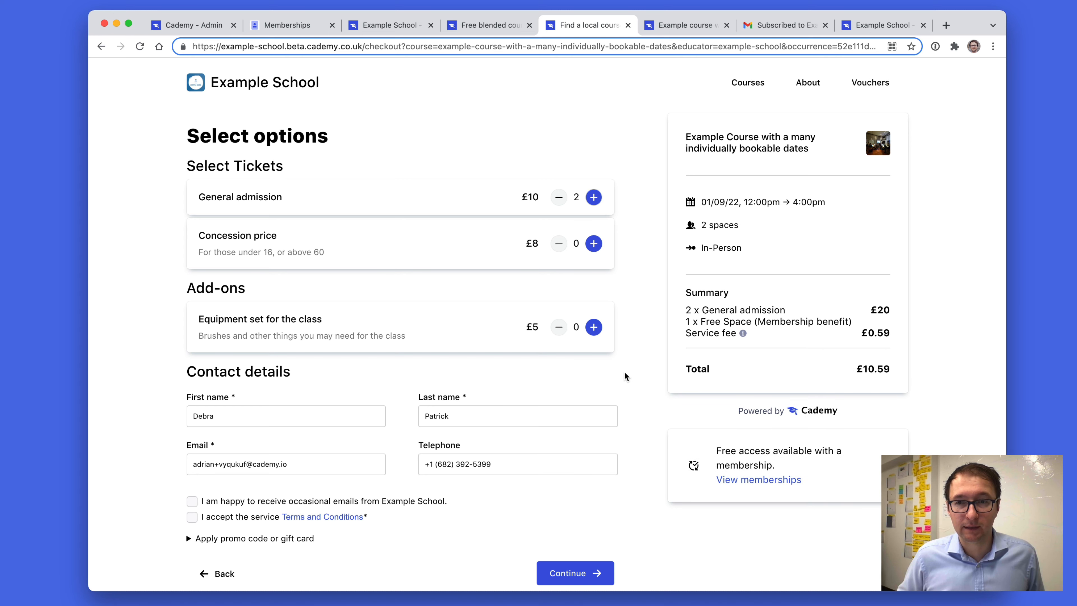
{"action": "left_click_drag", "start_coordinate": [684, 369], "coordinate": [907, 369]}
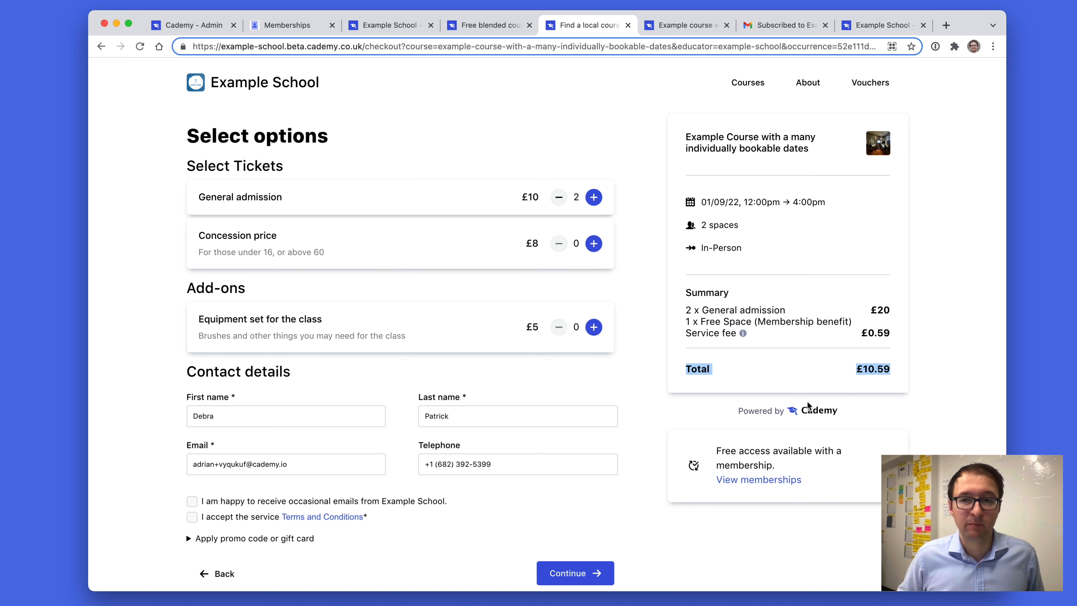
{"action": "double_click", "coordinate": [531, 197]}
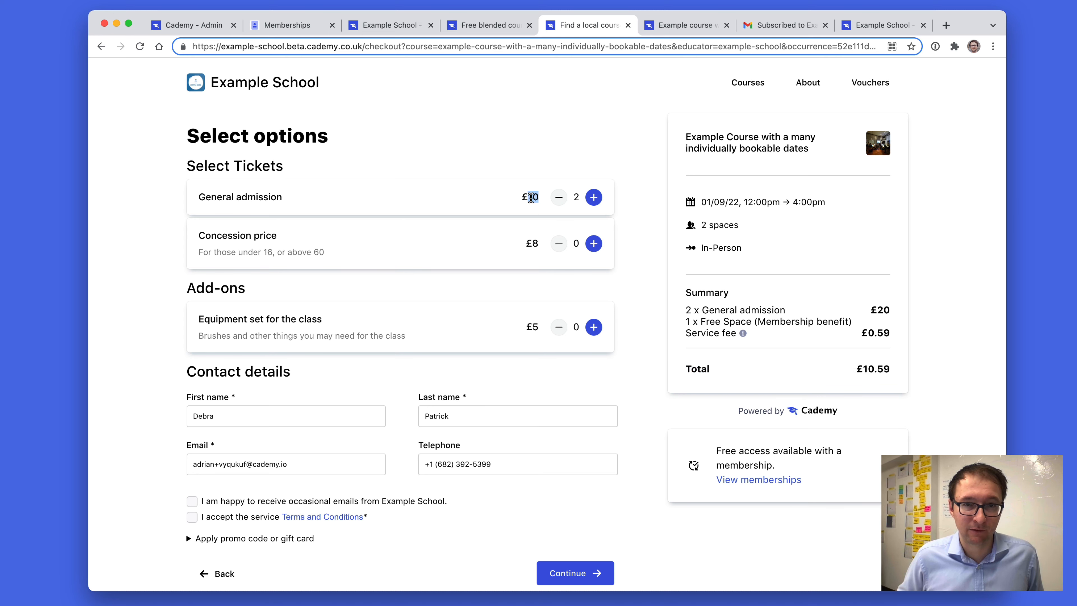
{"action": "left_click", "coordinate": [560, 197]}
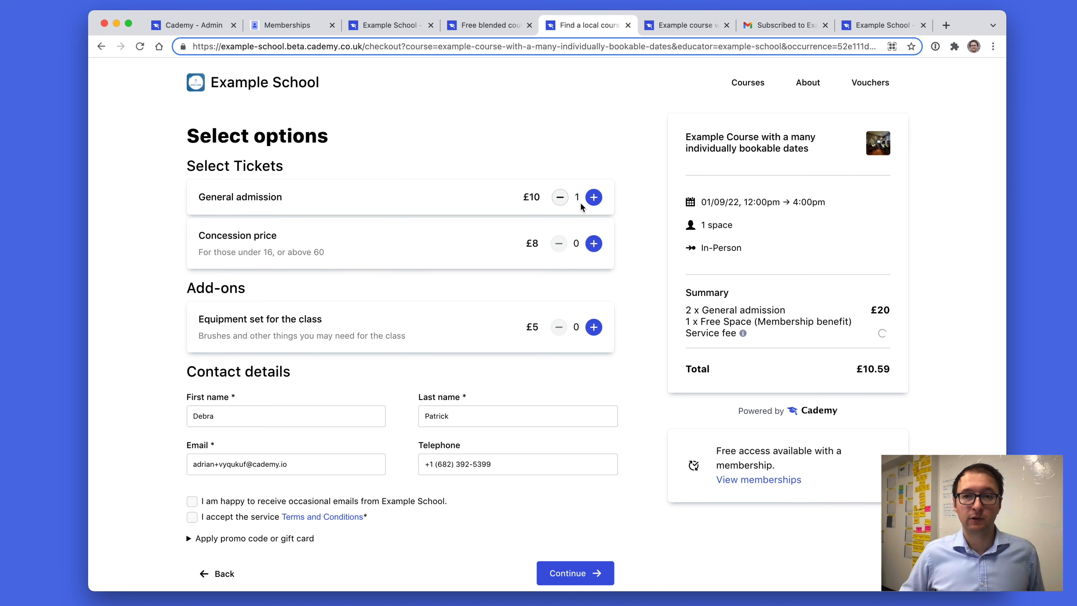
Start booking the January 6 block of the blocks/terms course and examine the membership discount in the order summary
{"action": "left_click", "coordinate": [655, 29]}
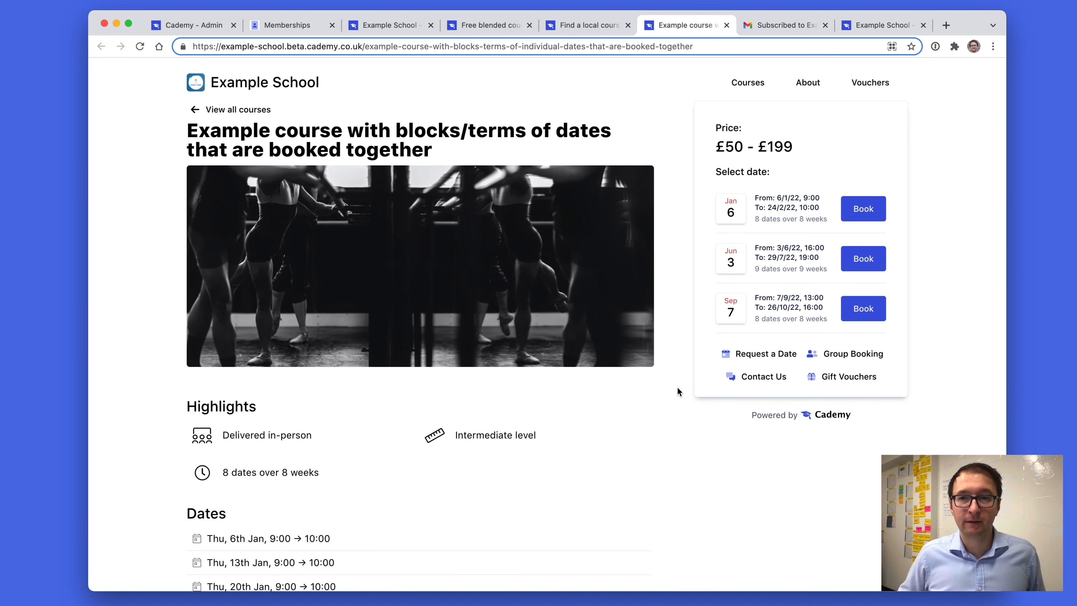
{"action": "left_click", "coordinate": [879, 219]}
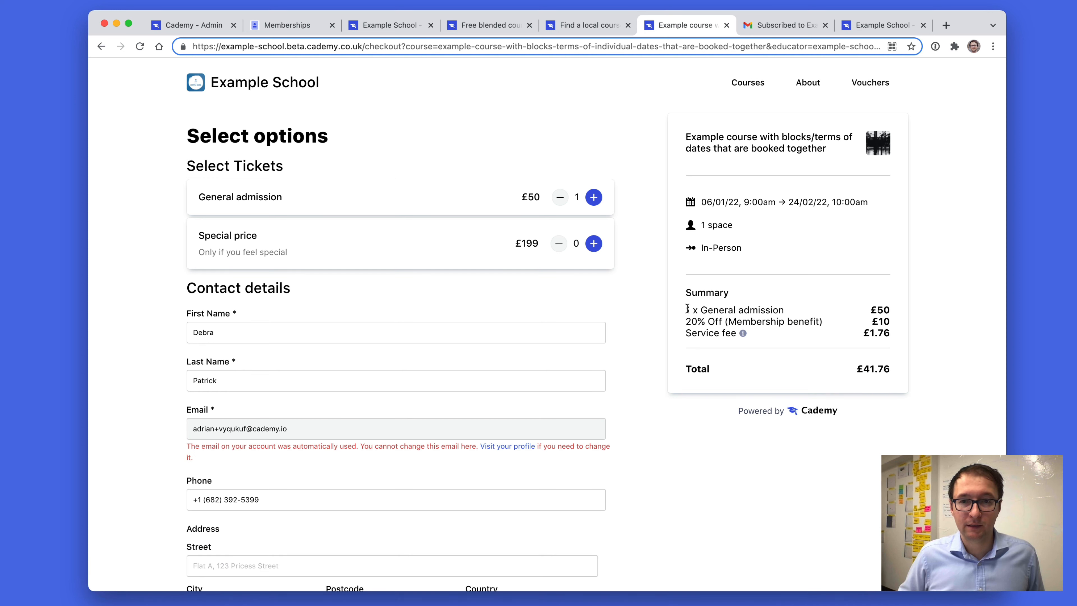
{"action": "left_click_drag", "start_coordinate": [688, 309], "coordinate": [781, 309]}
{"action": "left_click", "coordinate": [697, 313]}
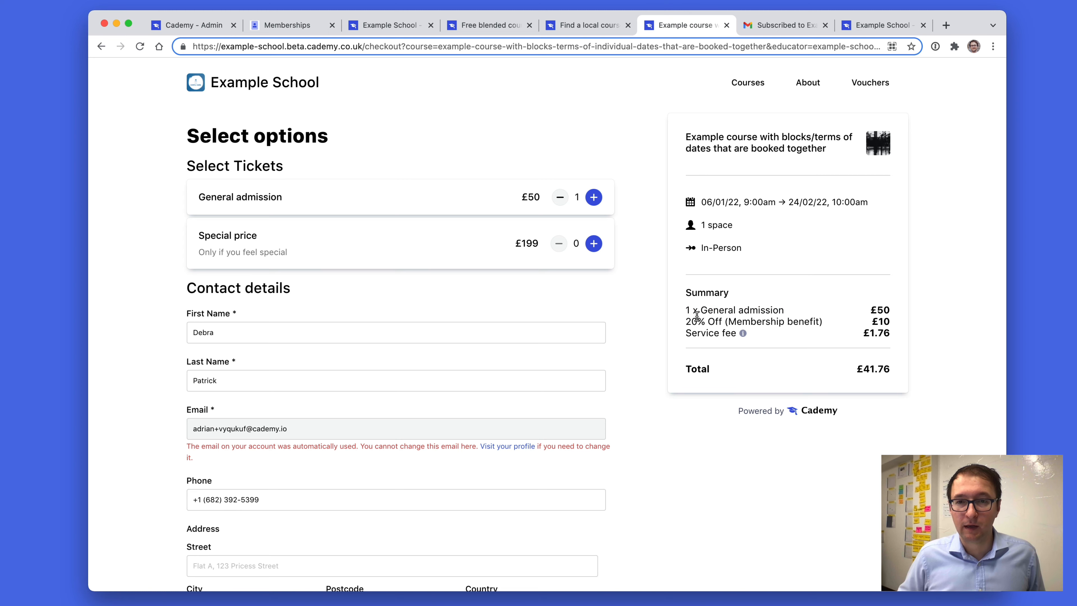
{"action": "left_click_drag", "start_coordinate": [686, 321], "coordinate": [827, 322]}
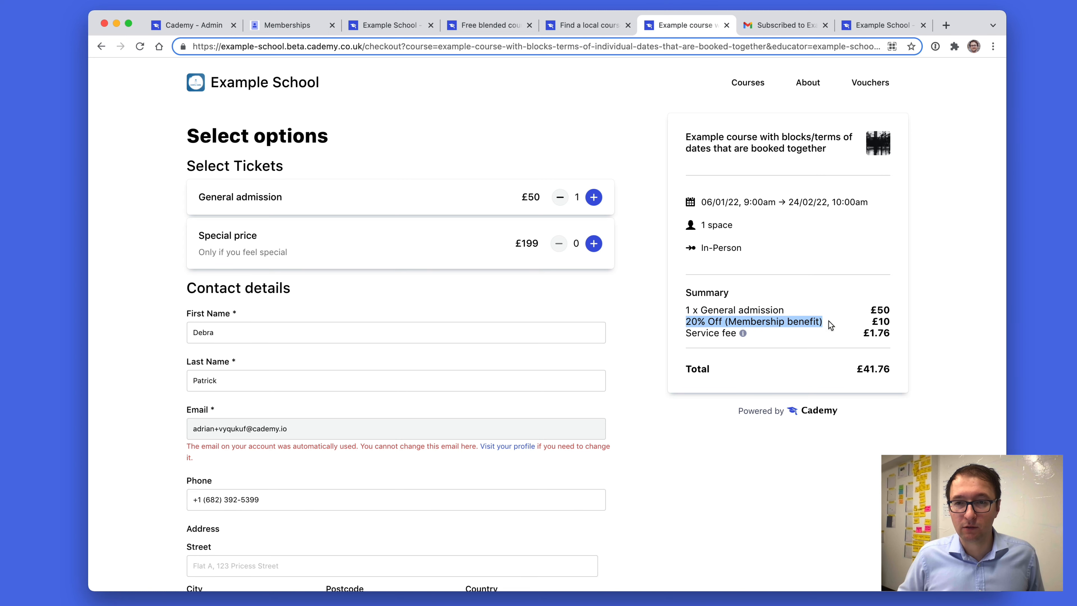
{"action": "left_click", "coordinate": [881, 319]}
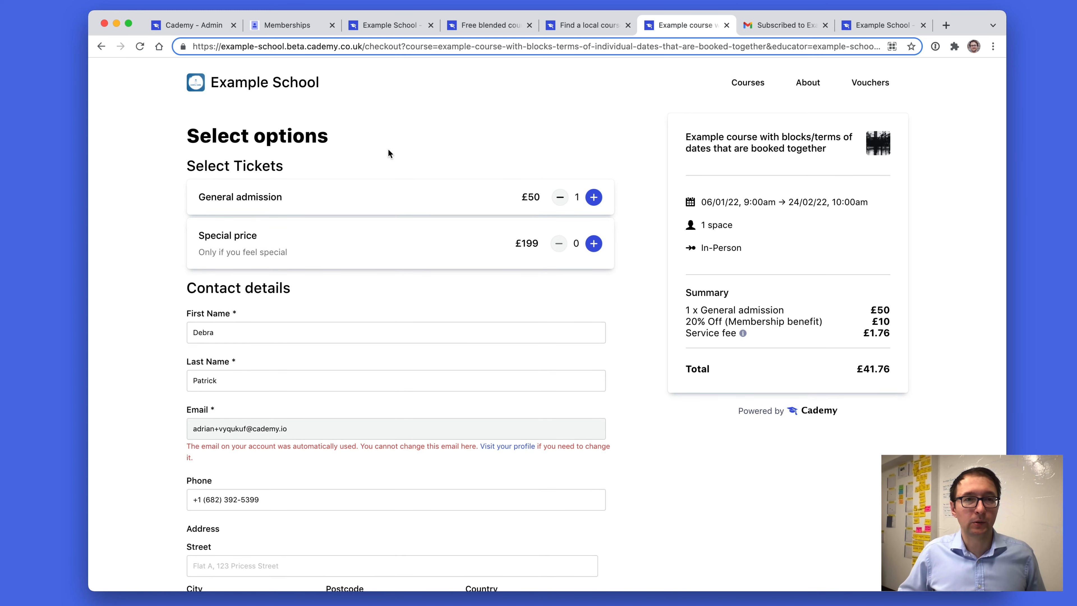
Switch to the Cademy admin and open the details of the customer's Example Membership subscription from the subscriptions list
{"action": "left_click", "coordinate": [186, 27]}
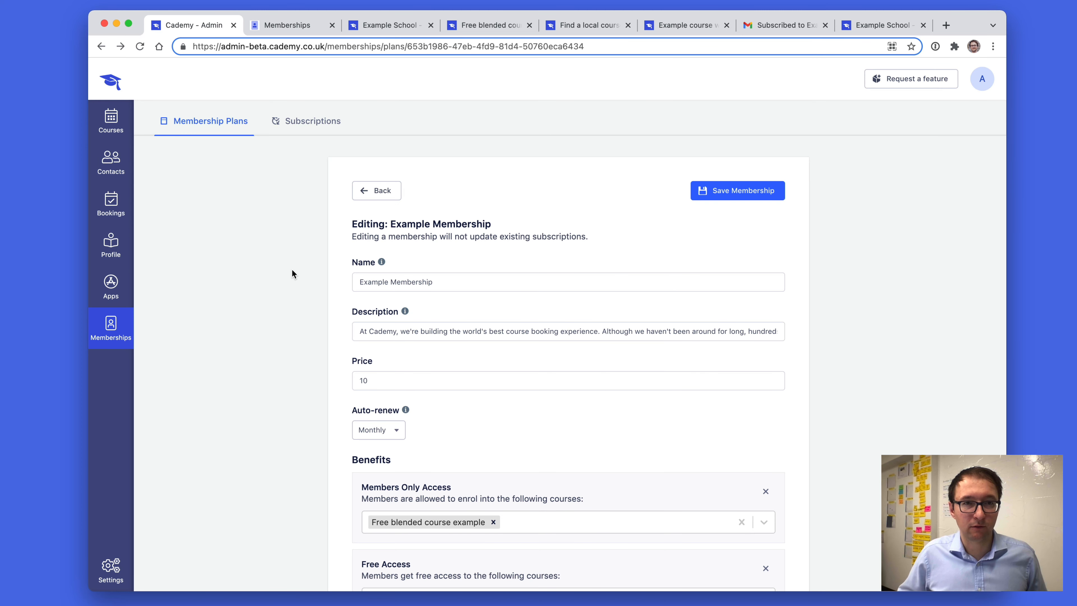
{"action": "left_click", "coordinate": [305, 122]}
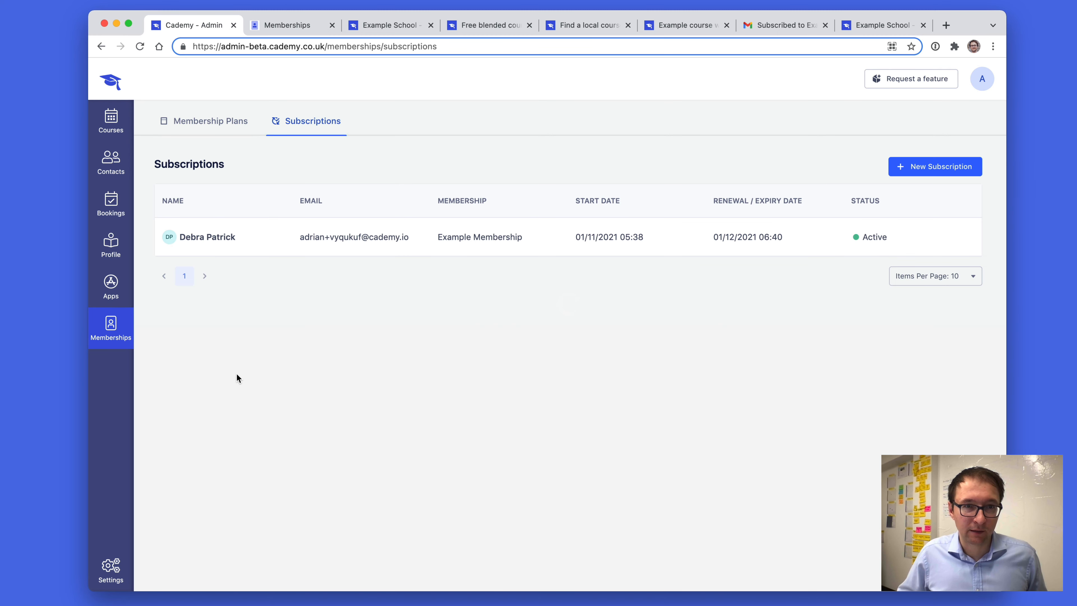
{"action": "left_click", "coordinate": [461, 245]}
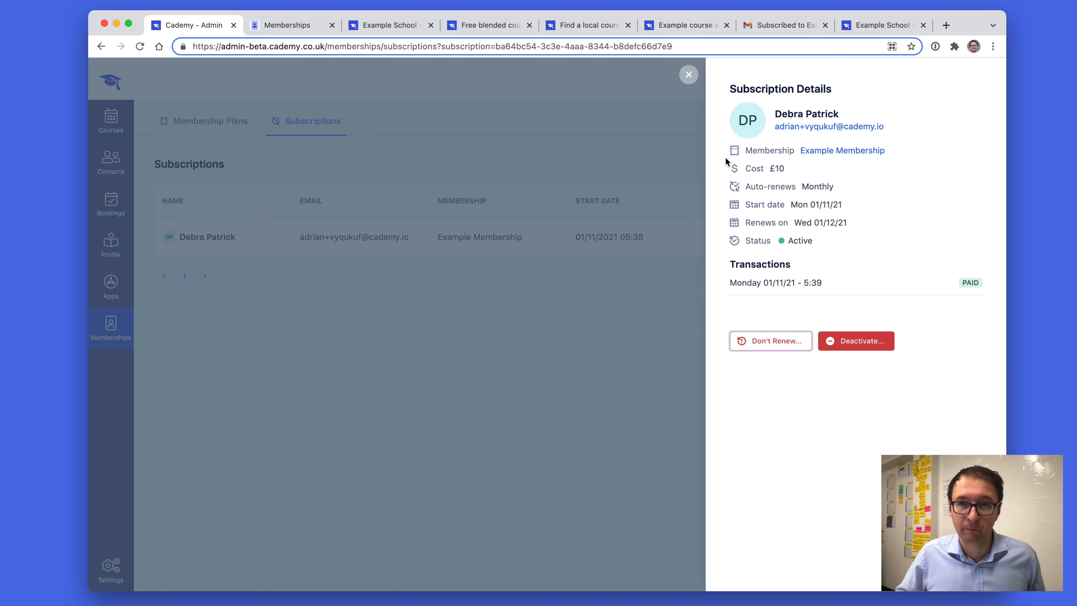
Open the subscriber's contact record from the subscription details to examine its activity, and open the support messenger
{"action": "left_click", "coordinate": [748, 132]}
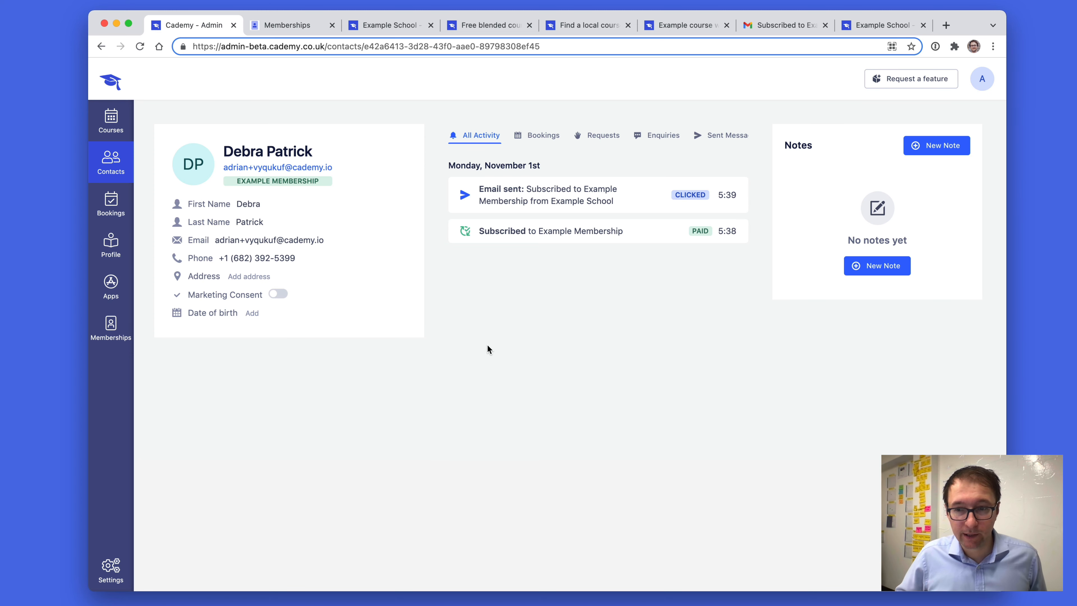
{"action": "left_click", "coordinate": [977, 561]}
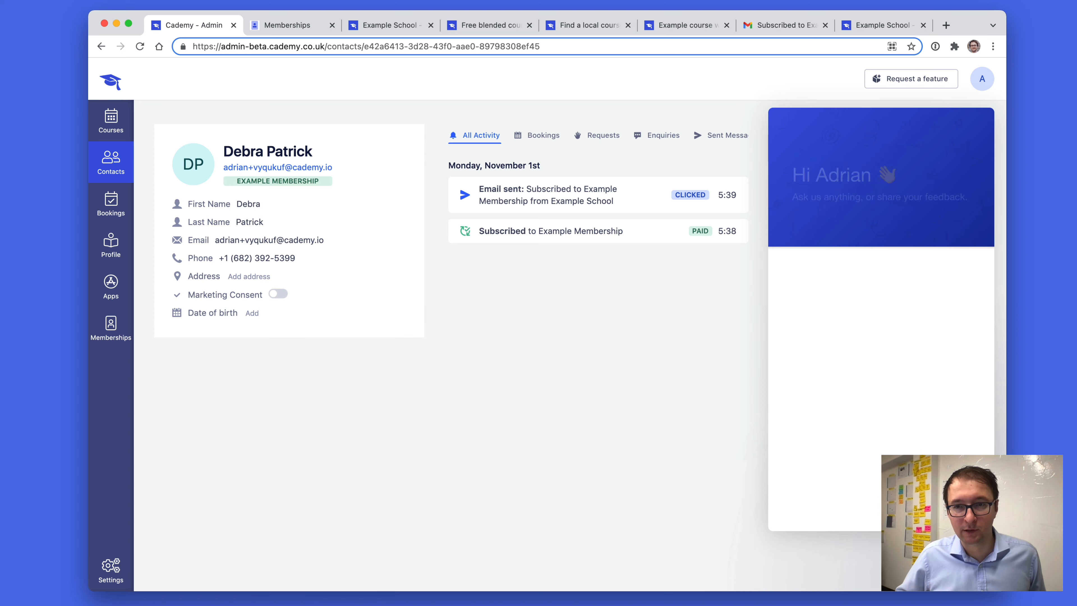